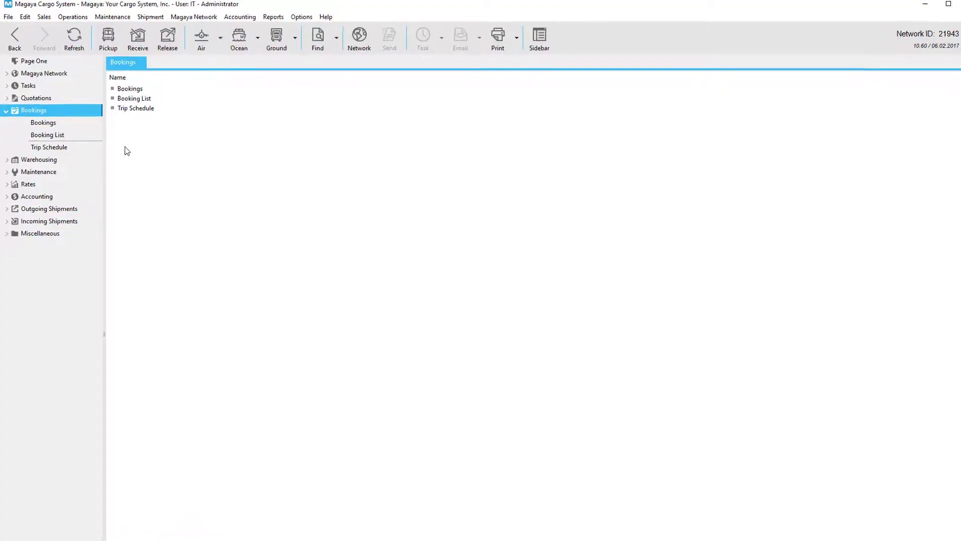
Browse the Booking List and its + options for adding a new booking
left_click(92, 159)
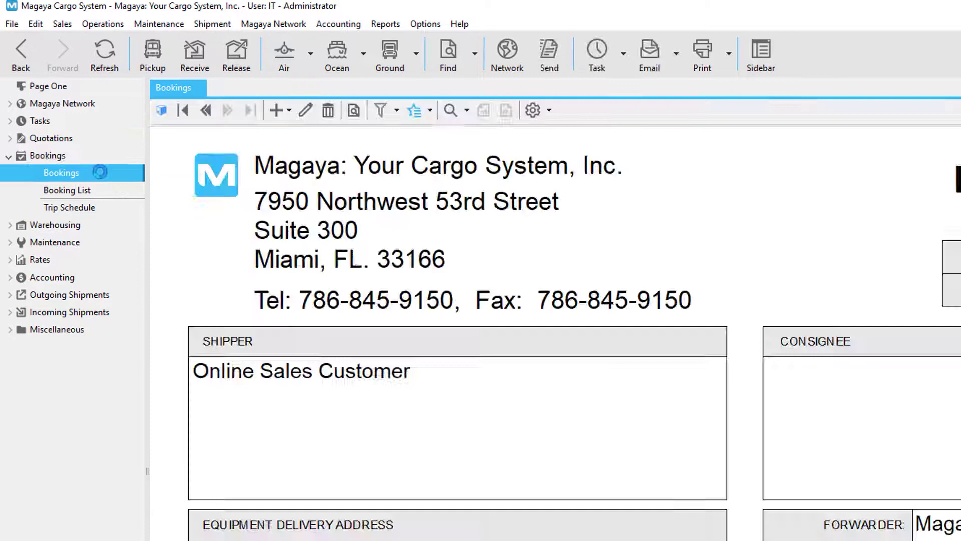
left_click(283, 114)
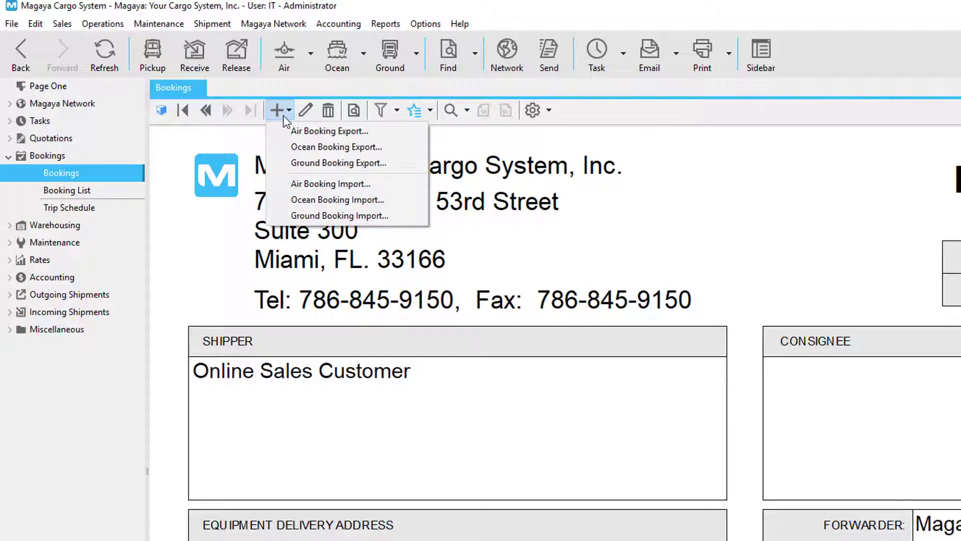
left_click(103, 189)
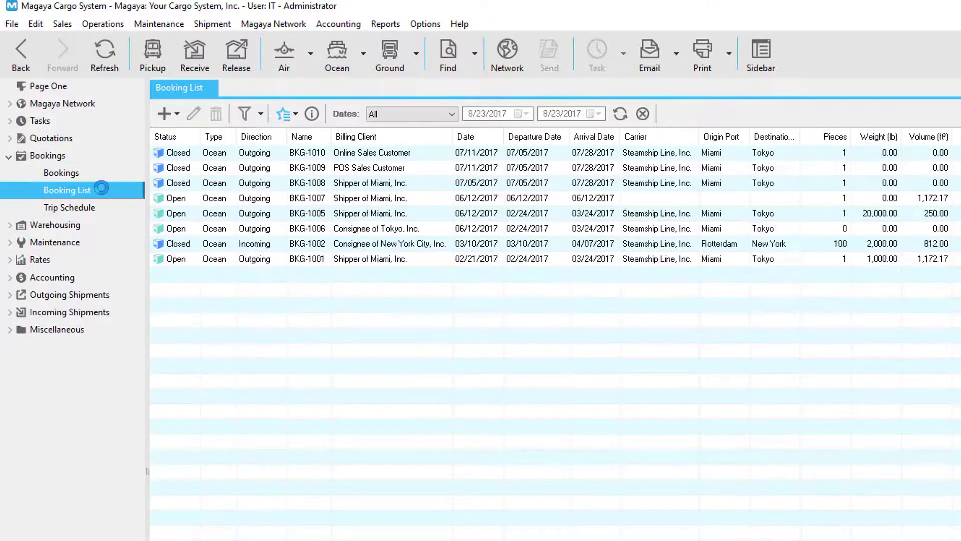
left_click(179, 115)
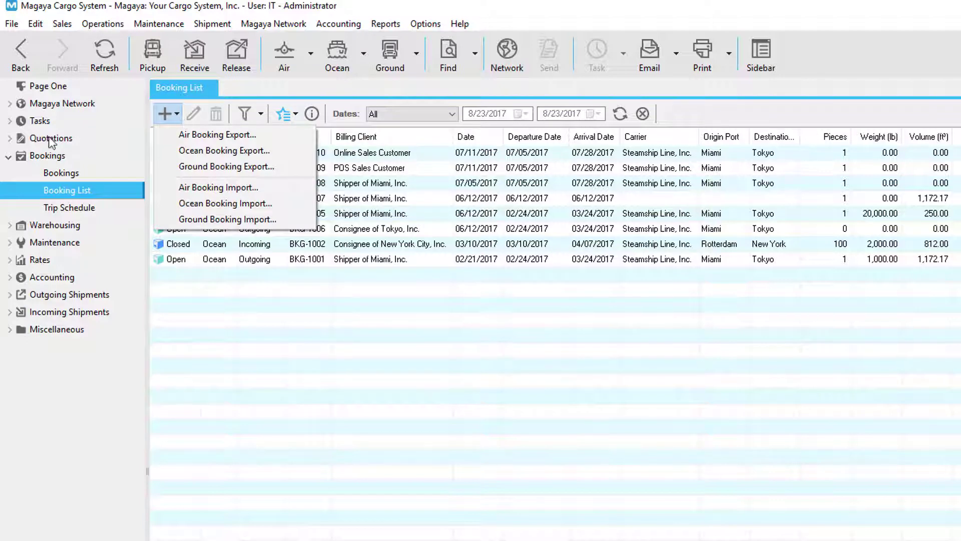
Open Quotations and show the quotation's follow-up actions, including Create Booking
left_click(7, 139)
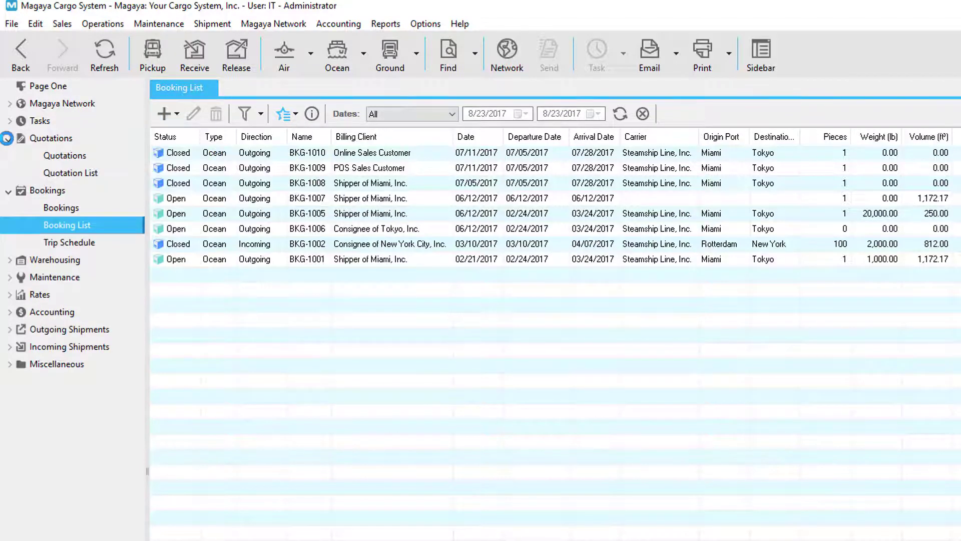
left_click(74, 154)
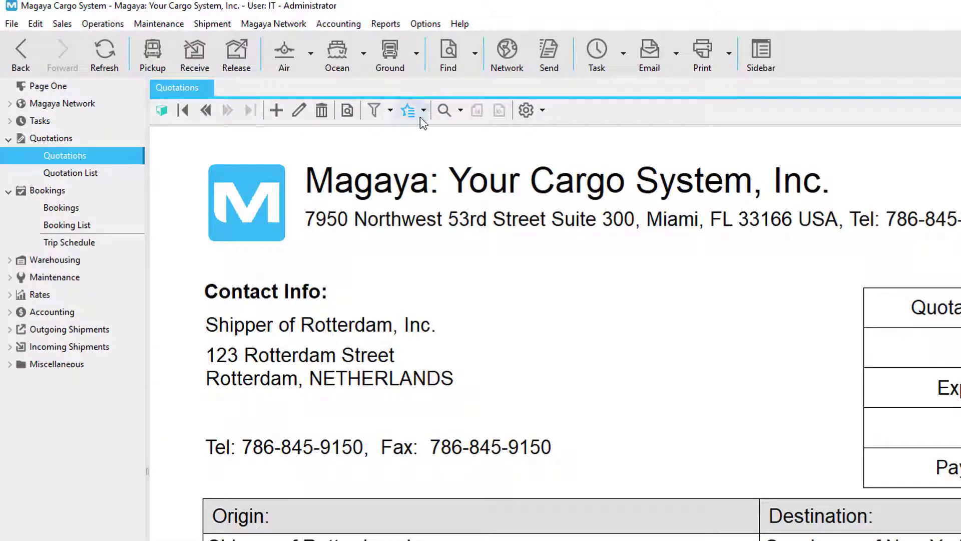
left_click(423, 111)
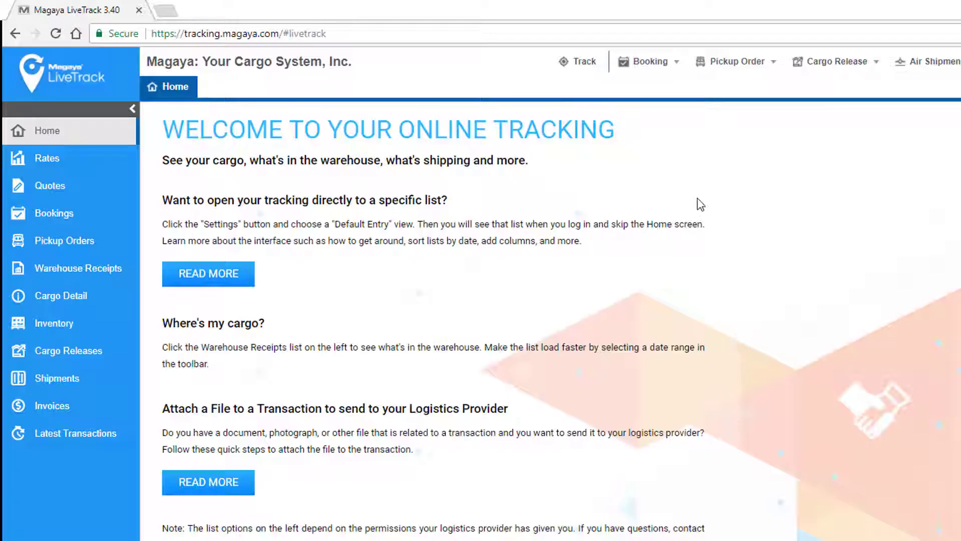
Show the Add option under LiveTrack's Booking menu
left_click(674, 70)
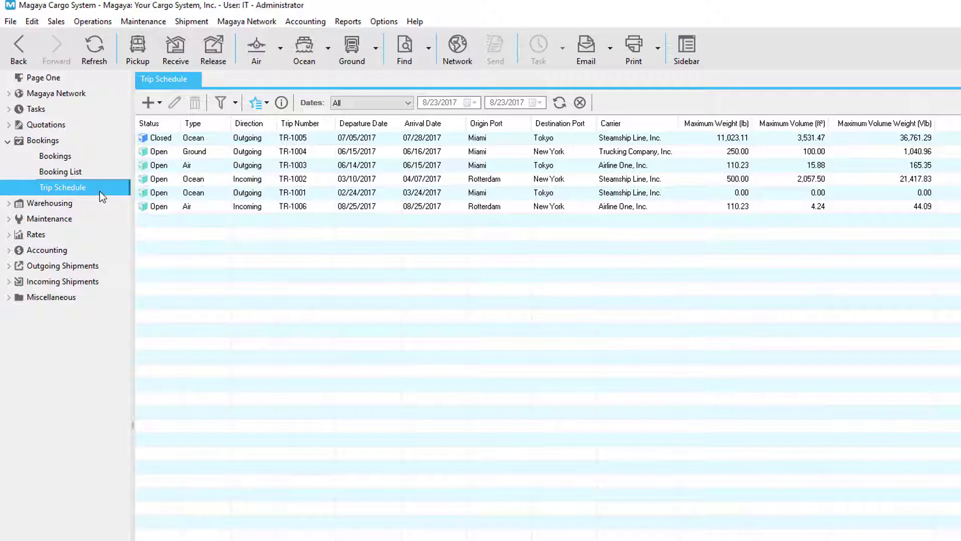
Check the new-trip options, then select air trip TR-1006 from Rotterdam to New York
left_click(160, 103)
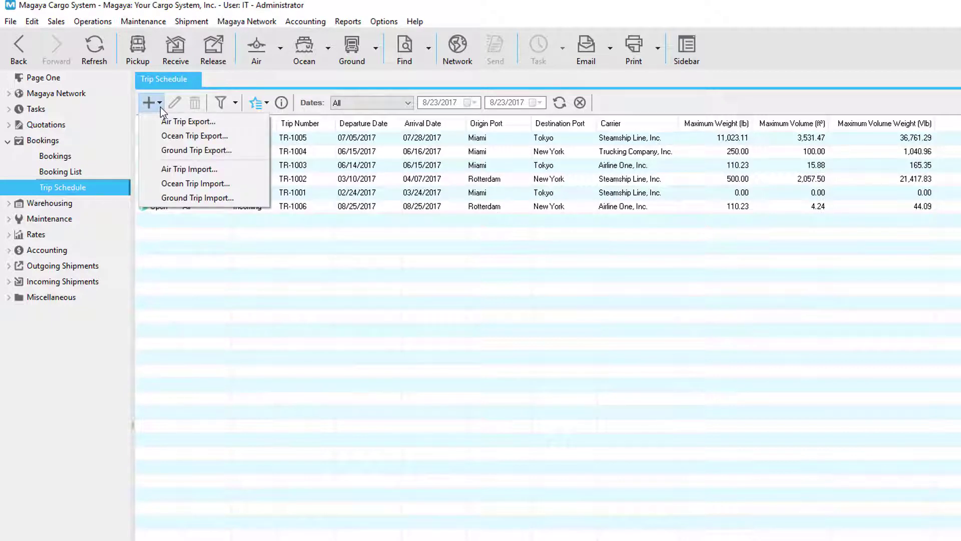
left_click(160, 107)
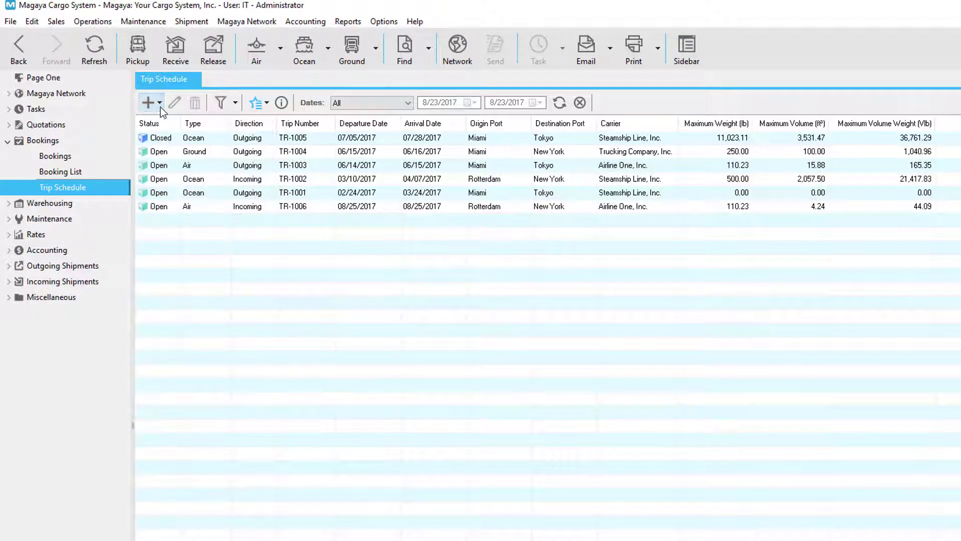
left_click(225, 214)
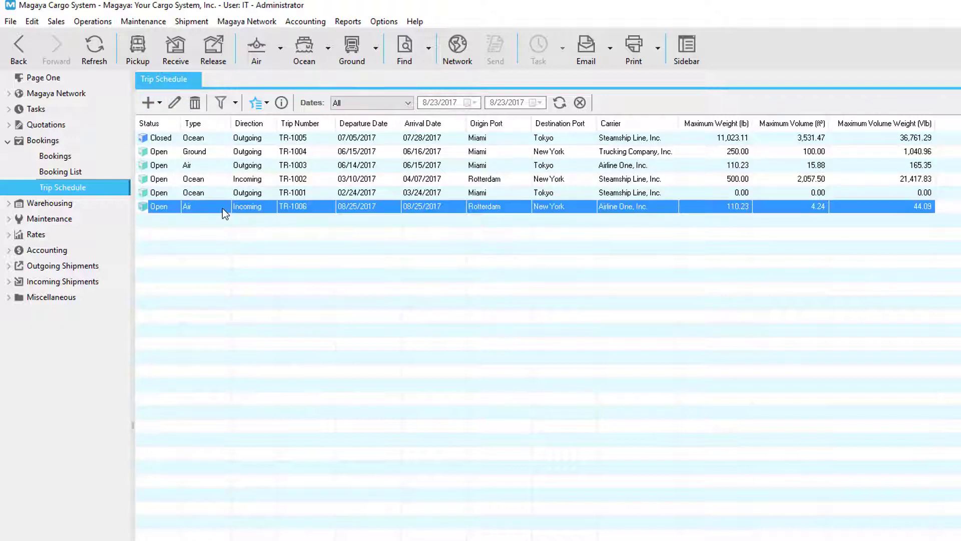
Choose the Standard Booking template, toggle Use Quick Booking Entry, and show the new-booking choices
left_click(79, 159)
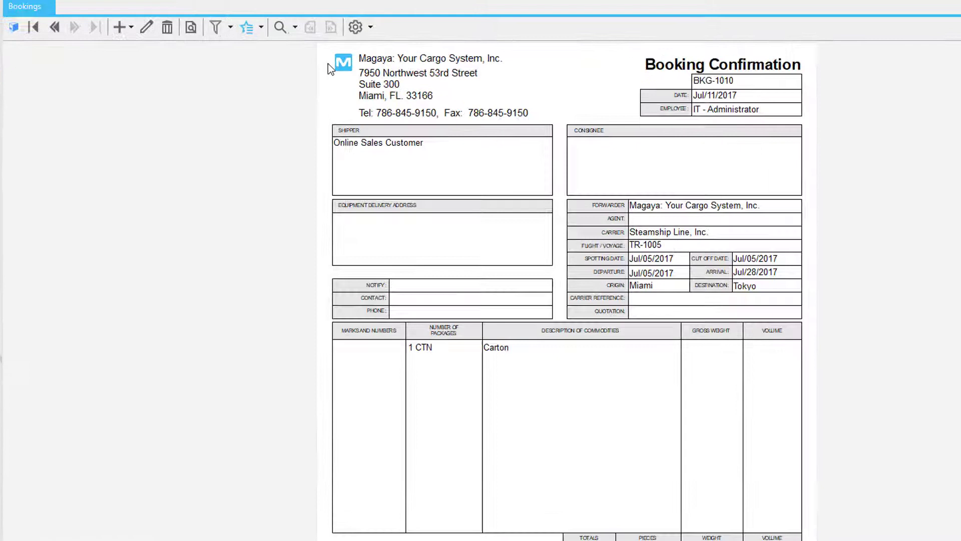
left_click(258, 27)
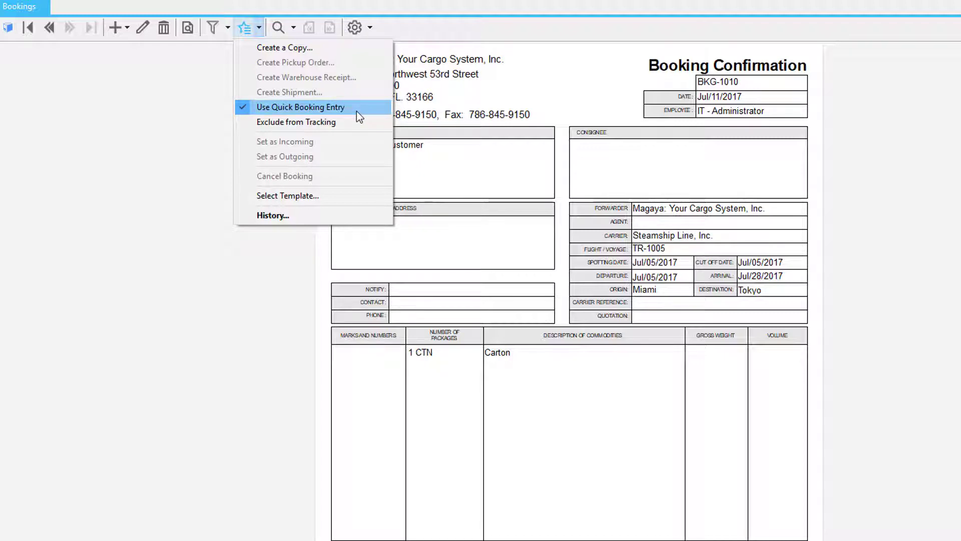
left_click(333, 196)
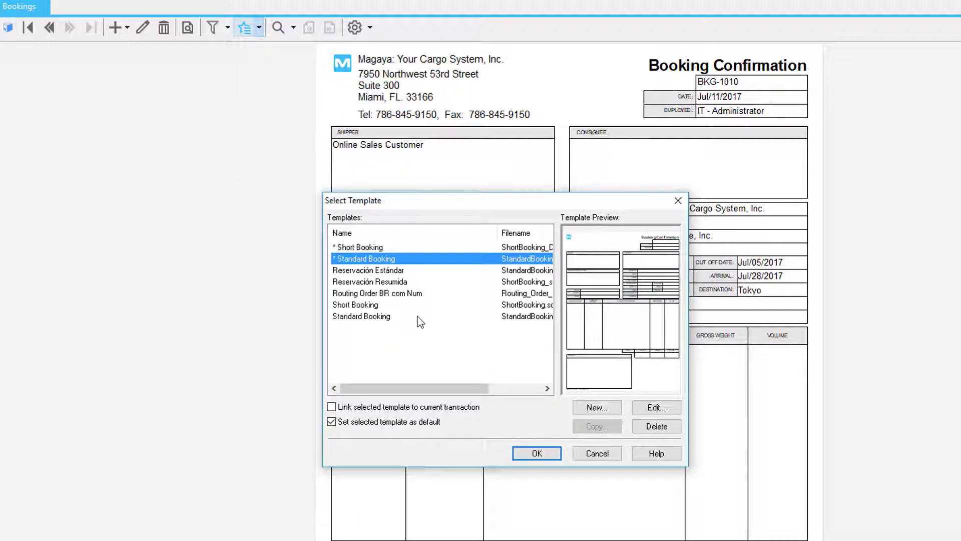
left_click(420, 317)
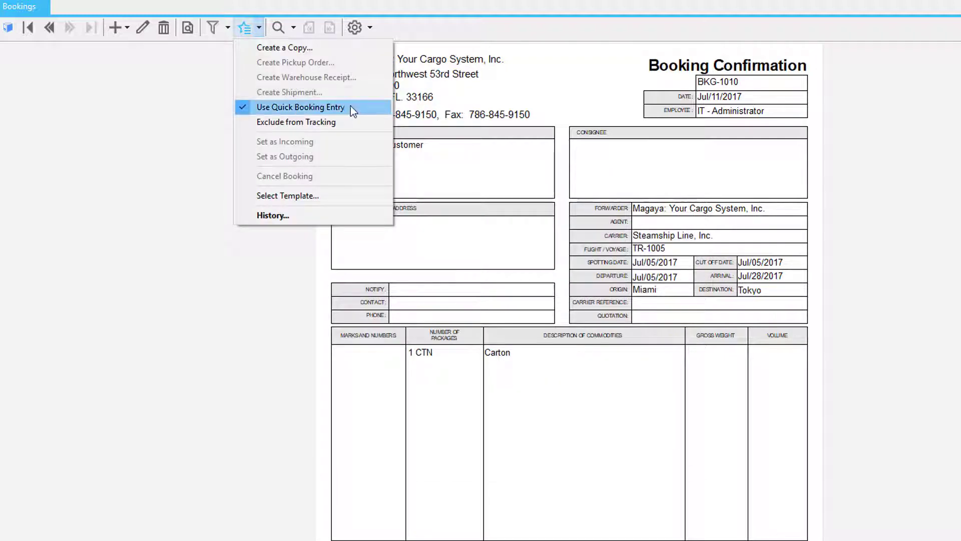
left_click(351, 106)
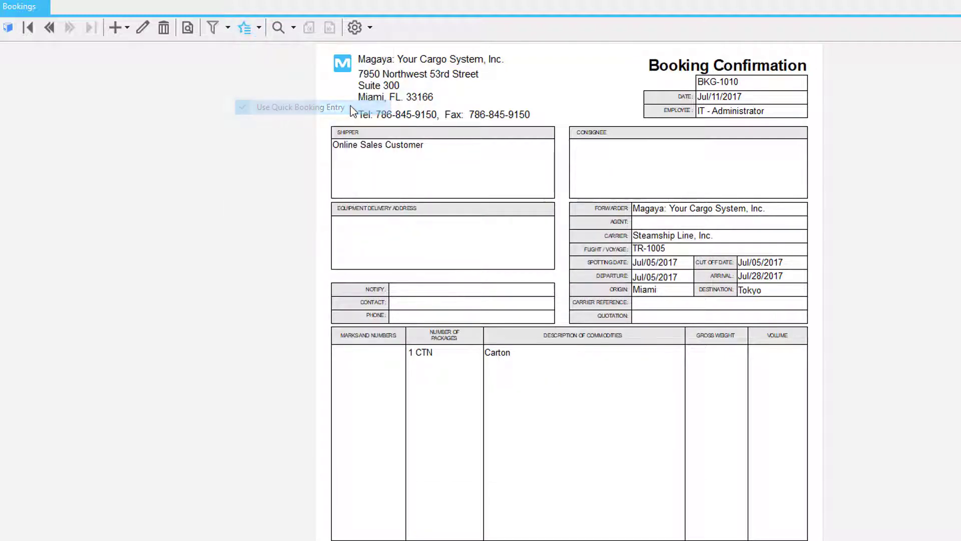
left_click(122, 30)
Create import air booking BKG-1011 and set its routing flight to trip TR-1006
left_click(203, 97)
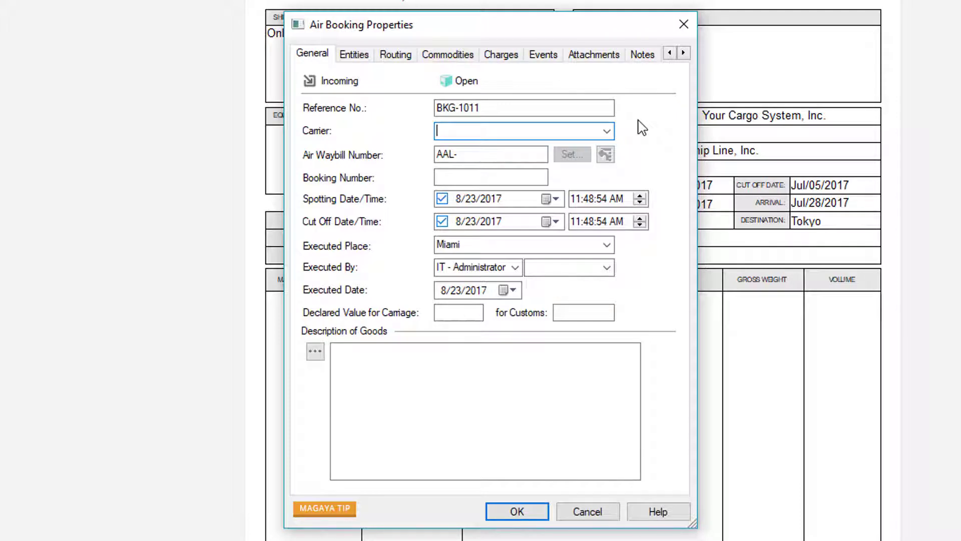
left_click(397, 55)
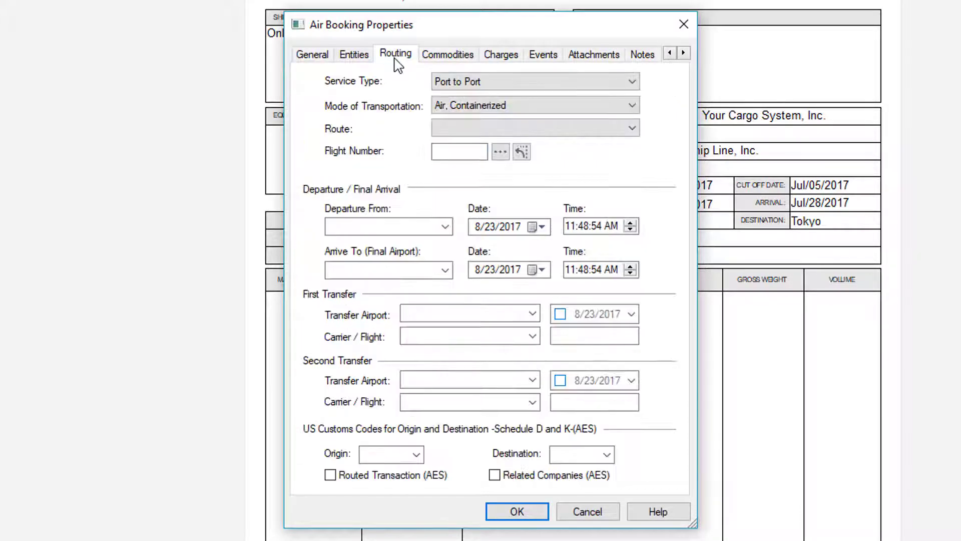
left_click(501, 153)
left_click(672, 169)
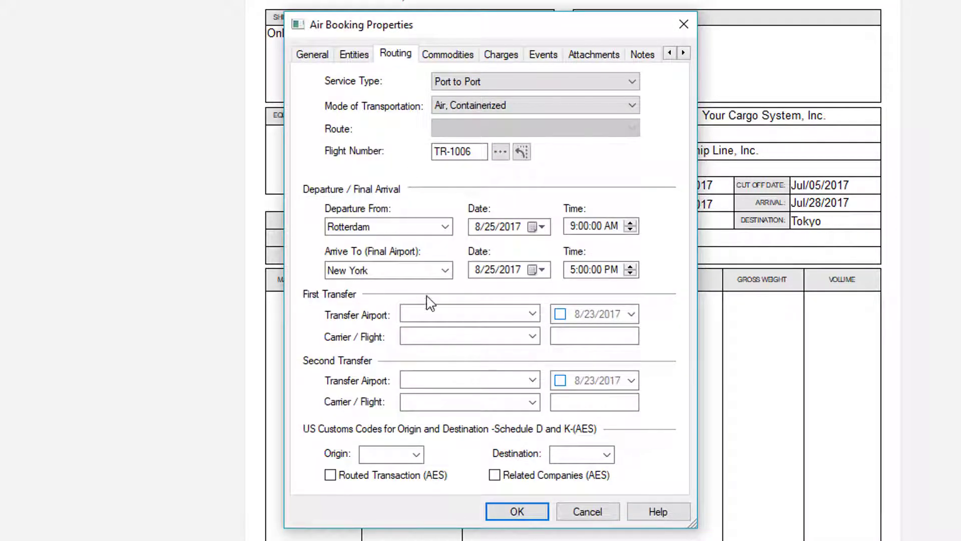
left_click(314, 52)
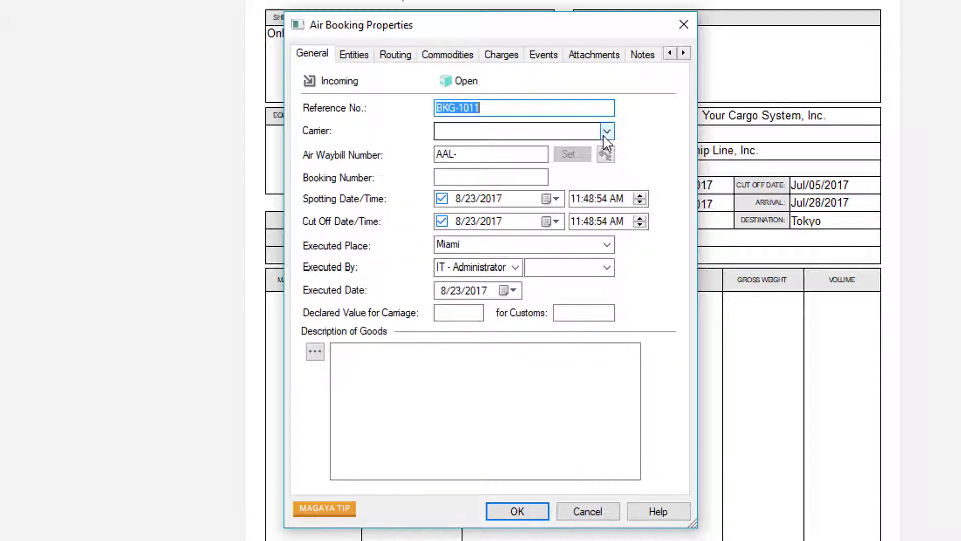
Set the carrier to Airline One, Inc. and the air waybill number to 11112222
left_click(505, 105)
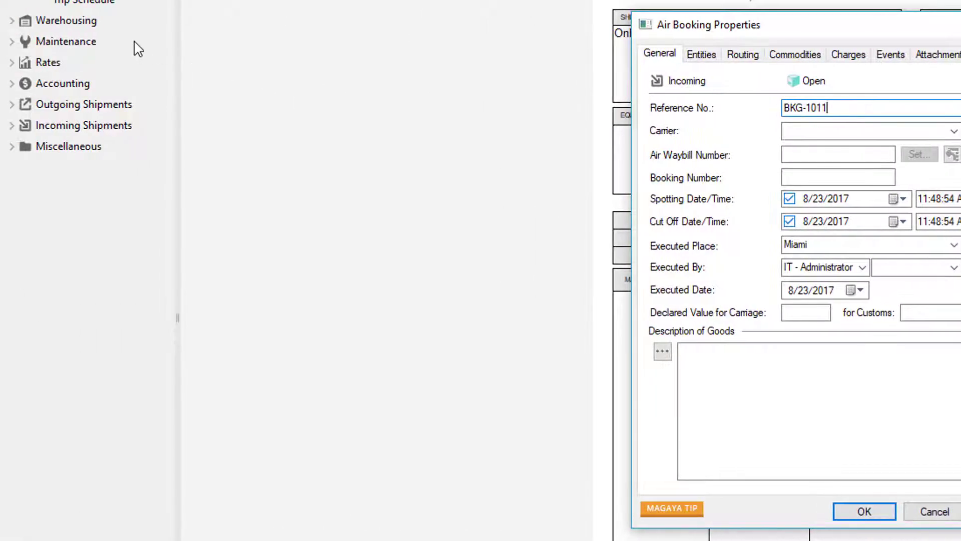
left_click(523, 131)
left_click(521, 176)
left_click(513, 153)
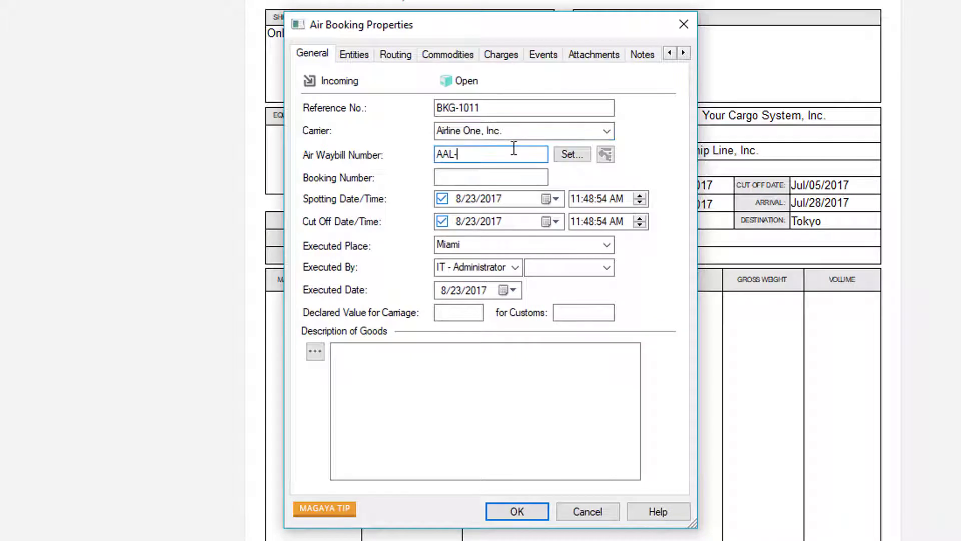
type("11112222")
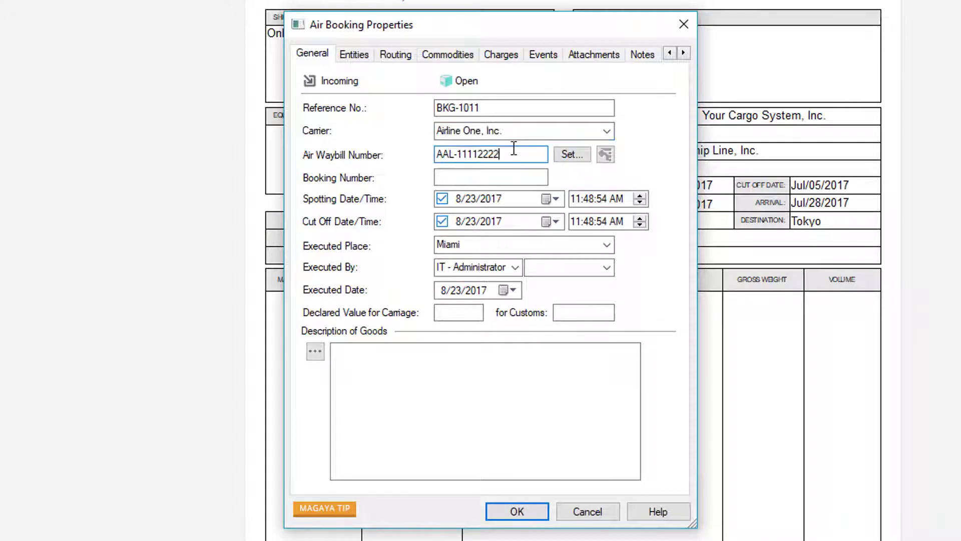
left_click(586, 158)
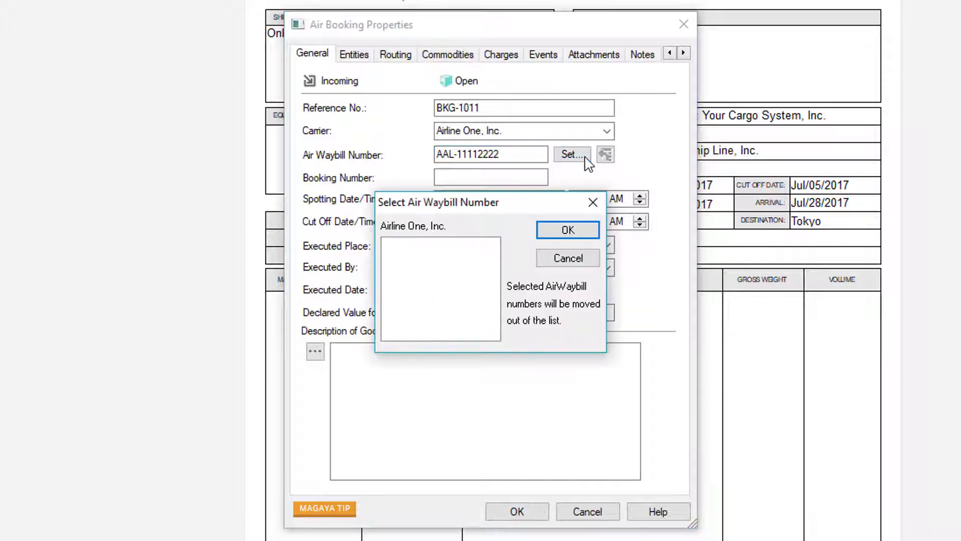
left_click(594, 202)
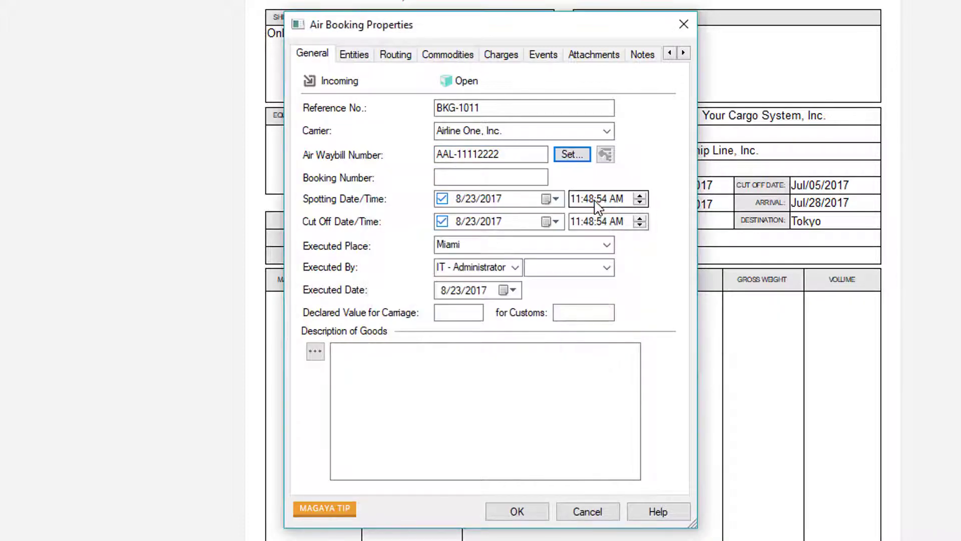
Set the spotting and cut-off dates to 8/25/2017
left_click(539, 177)
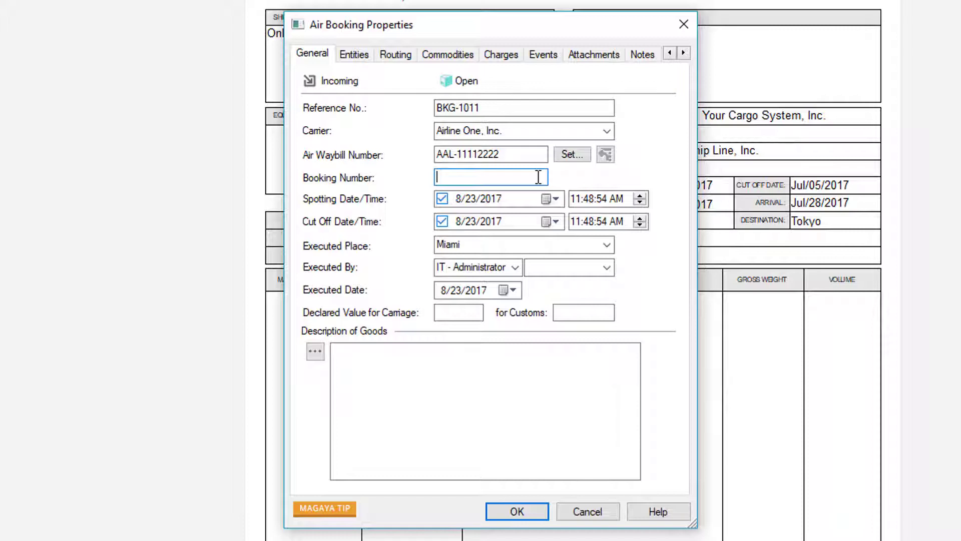
left_click(550, 199)
left_click(522, 295)
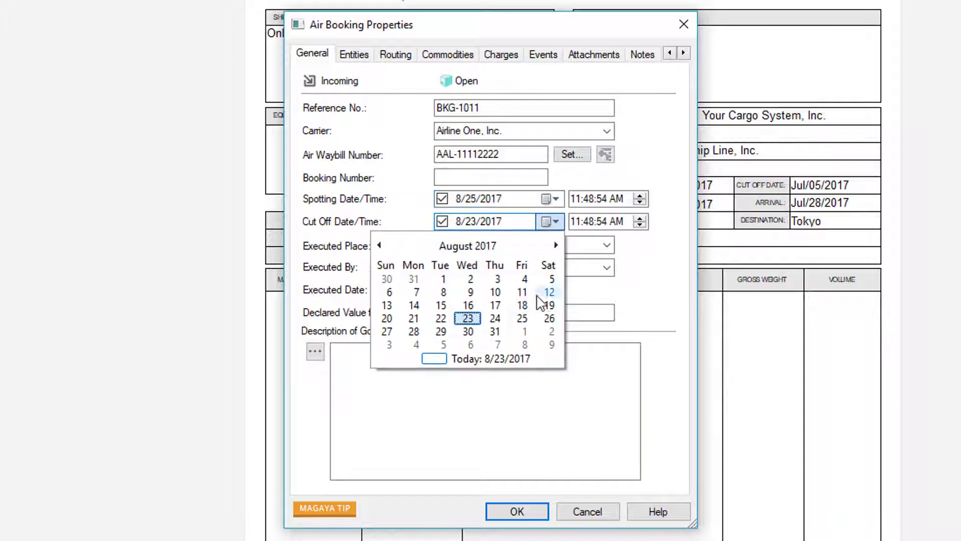
left_click(525, 320)
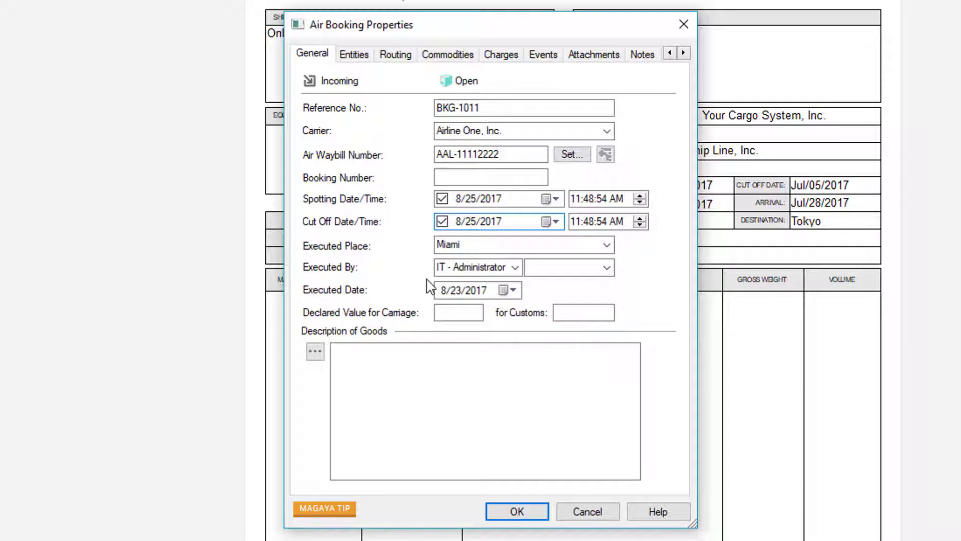
Fill Description of Goods with the 'House: Description of Goods' clause
left_click(342, 361)
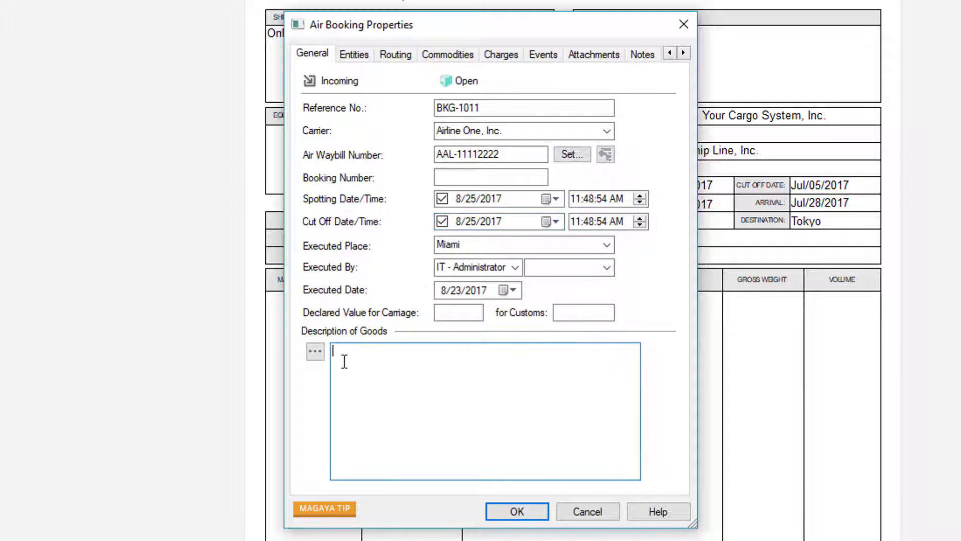
left_click(316, 351)
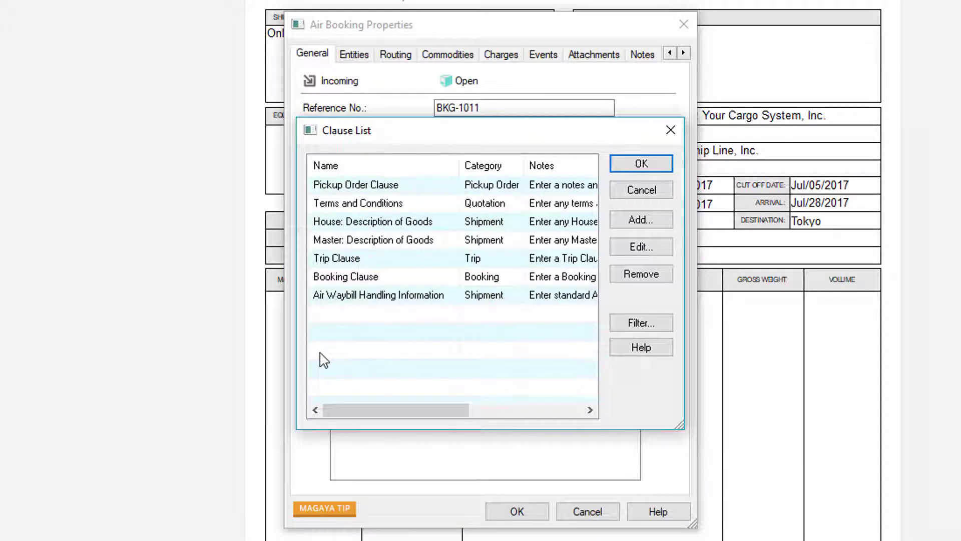
left_click(405, 222)
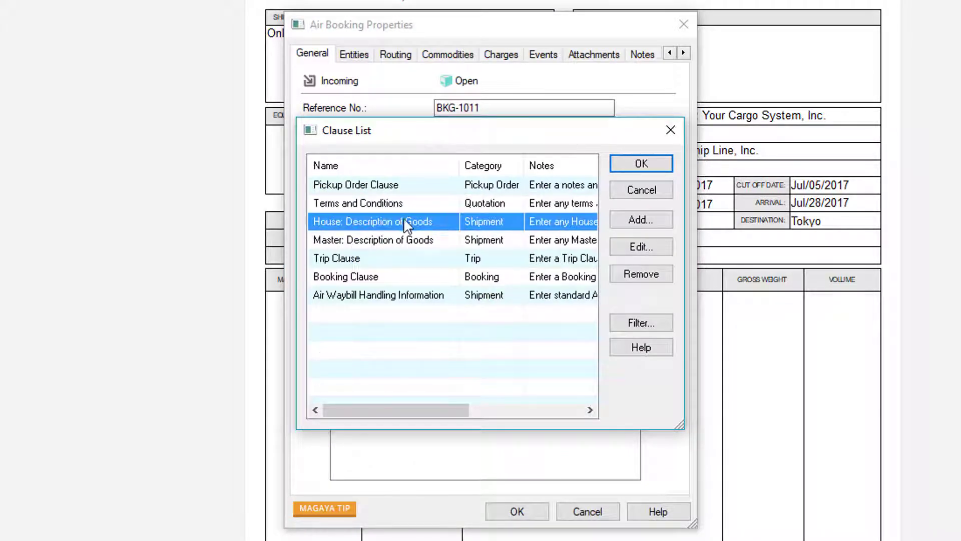
left_click(641, 163)
Set Shipper of Rotterdam, Inc. as shipper and Consignee of New York City, Inc. as ultimate consignee
left_click(357, 55)
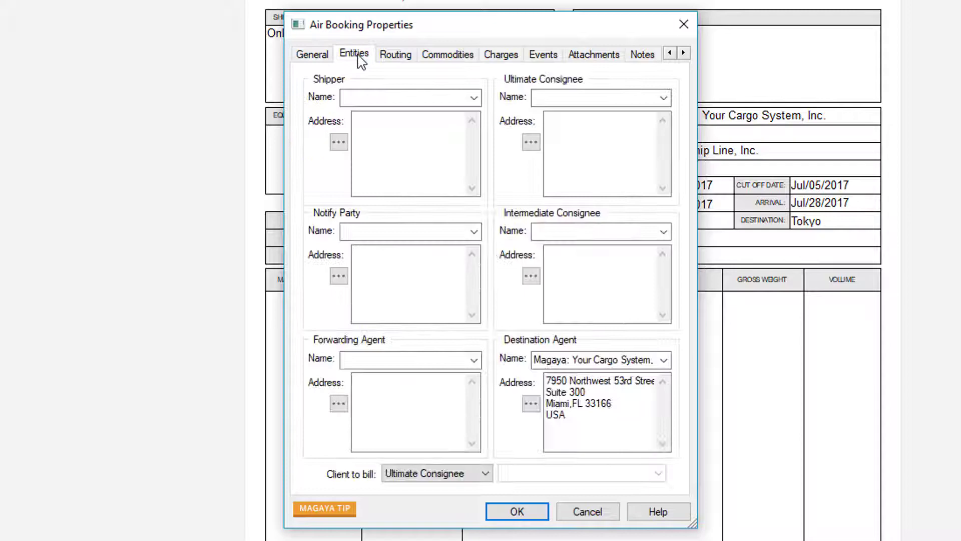
left_click(474, 97)
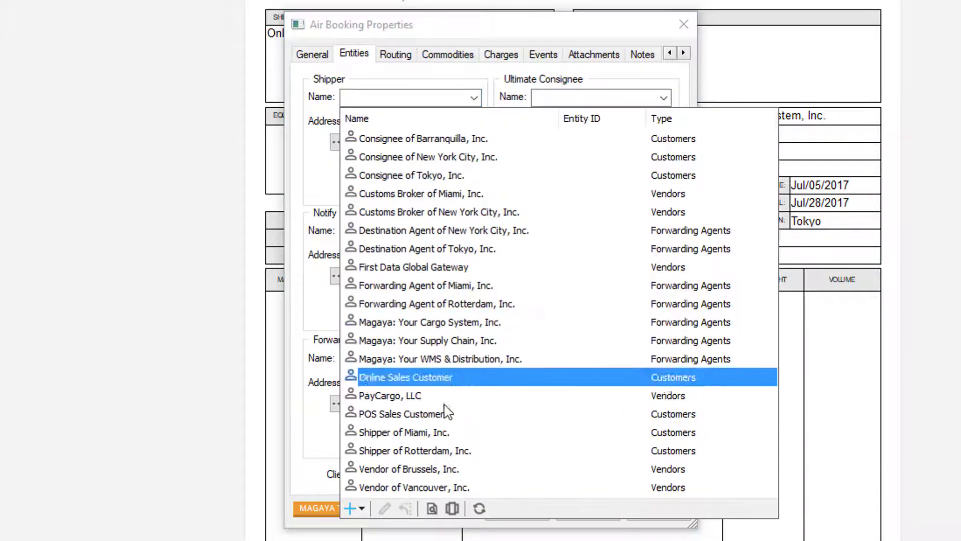
left_click(439, 452)
left_click(664, 98)
left_click(646, 158)
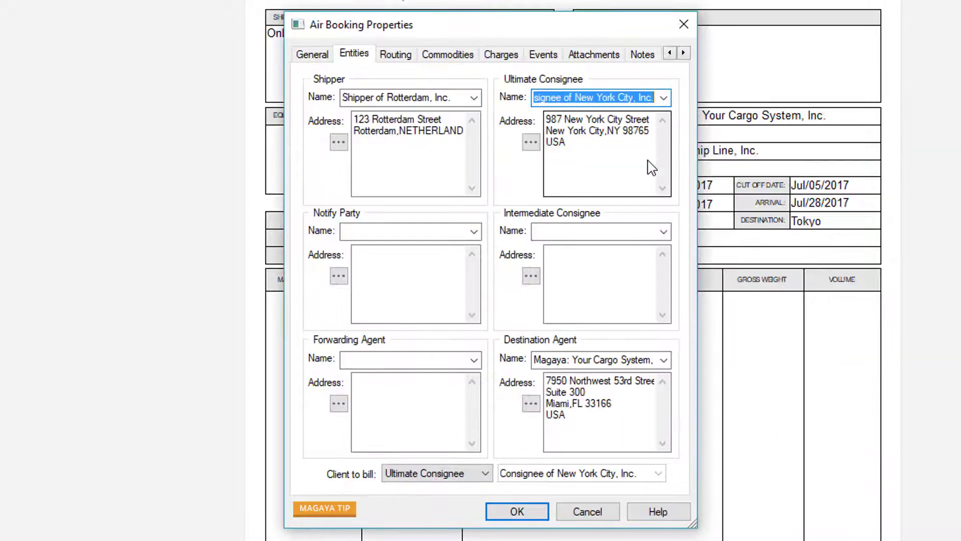
Add Forwarding Agent of Rotterdam, Inc. and Destination Agent of New York City, Inc.; keep Ultimate Consignee billed
left_click(474, 360)
left_click(407, 455)
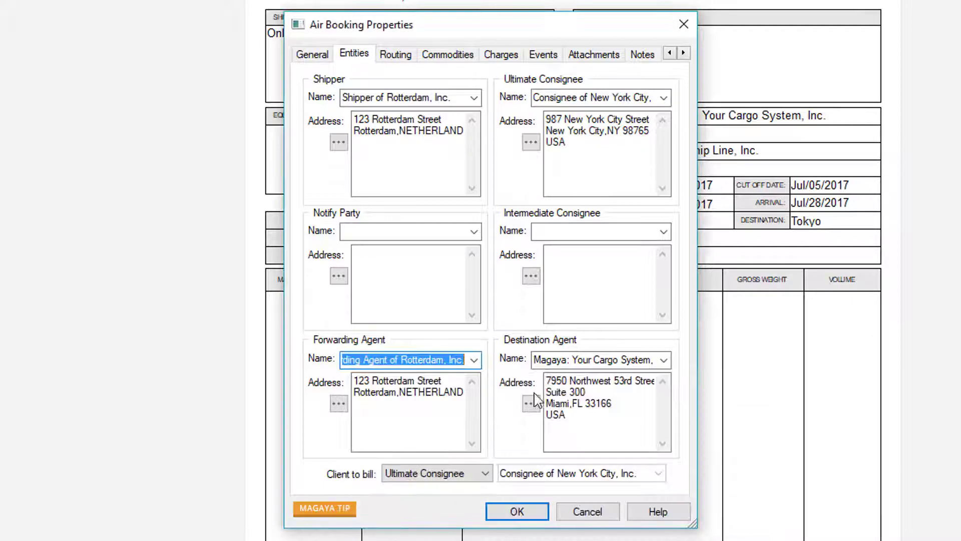
left_click(664, 360)
left_click(606, 400)
left_click(485, 472)
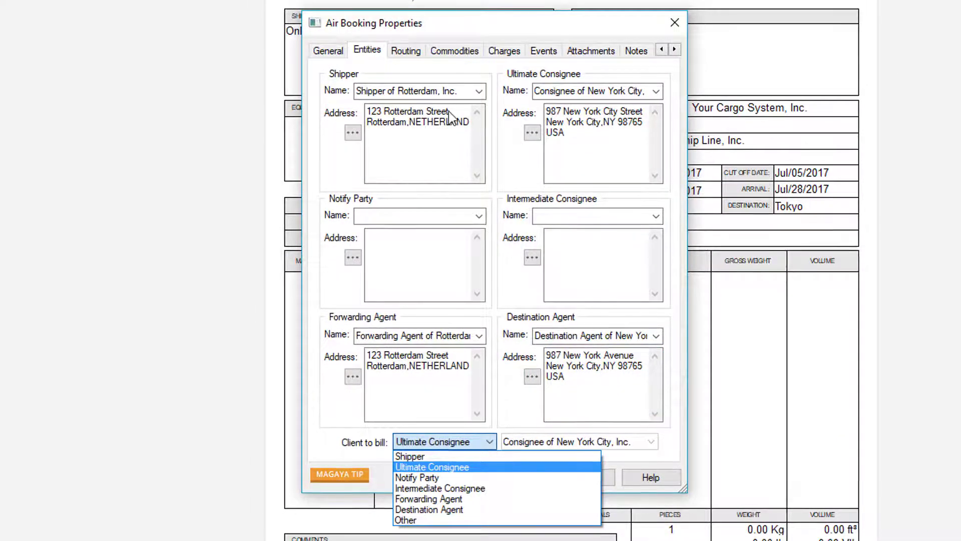
left_click(424, 56)
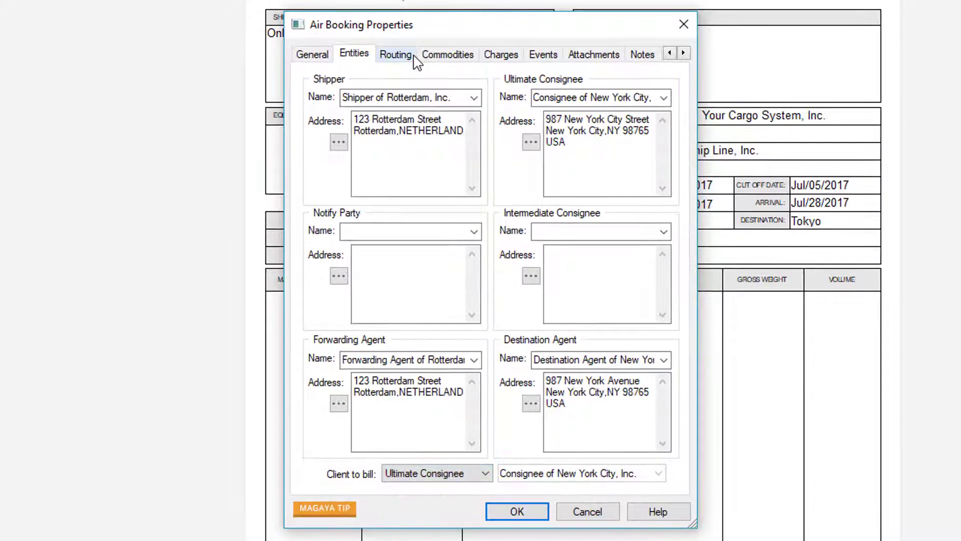
Keep Port to Port service, set mode of transportation to Air, with flight TR-1006
left_click(396, 54)
left_click(633, 82)
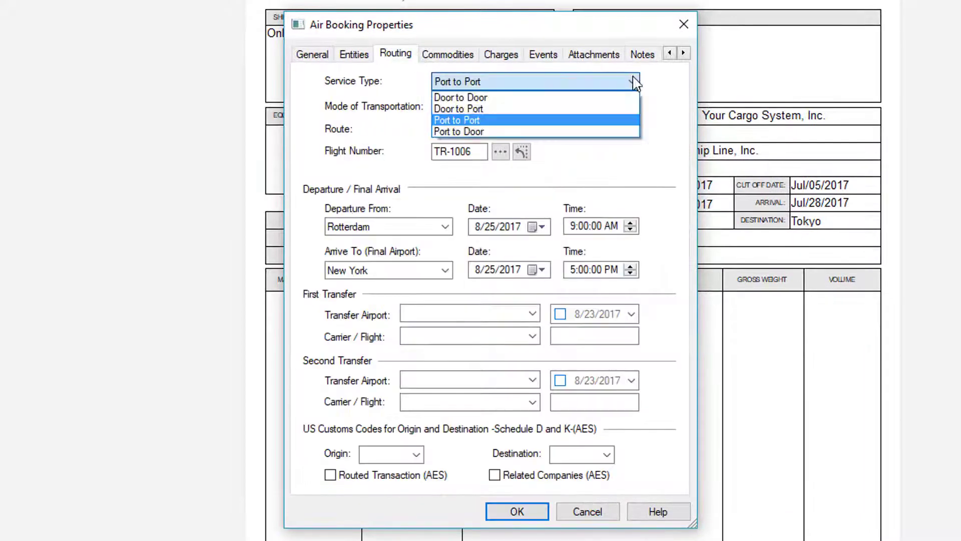
left_click(608, 106)
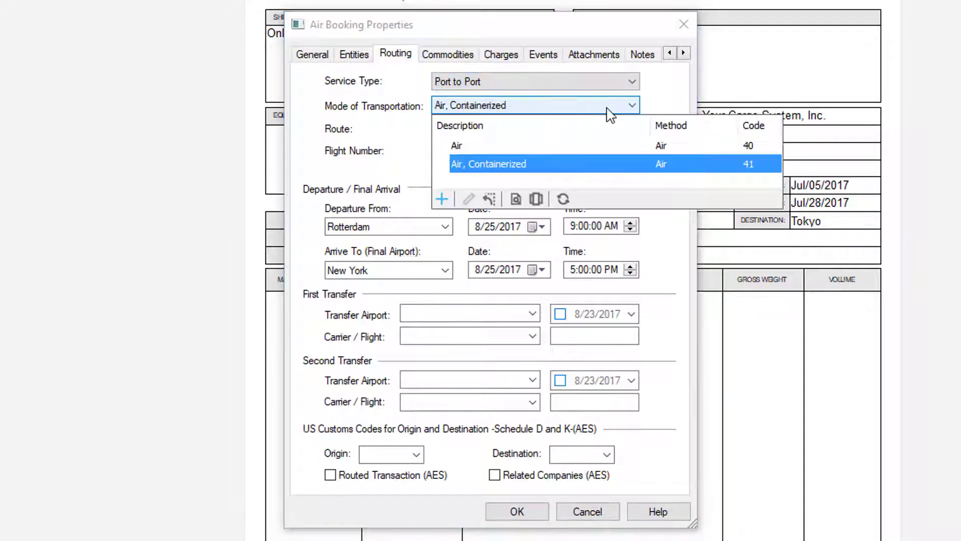
left_click(529, 146)
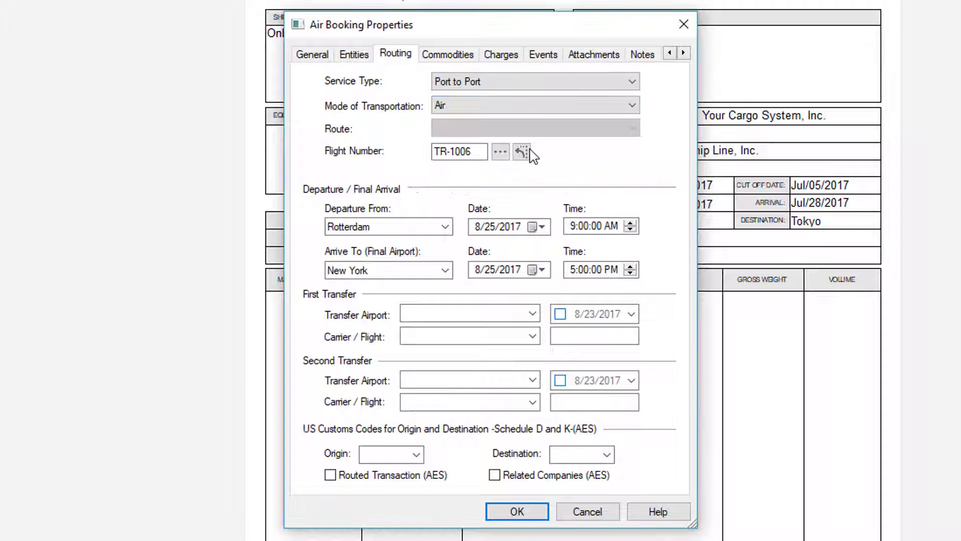
left_click(475, 151)
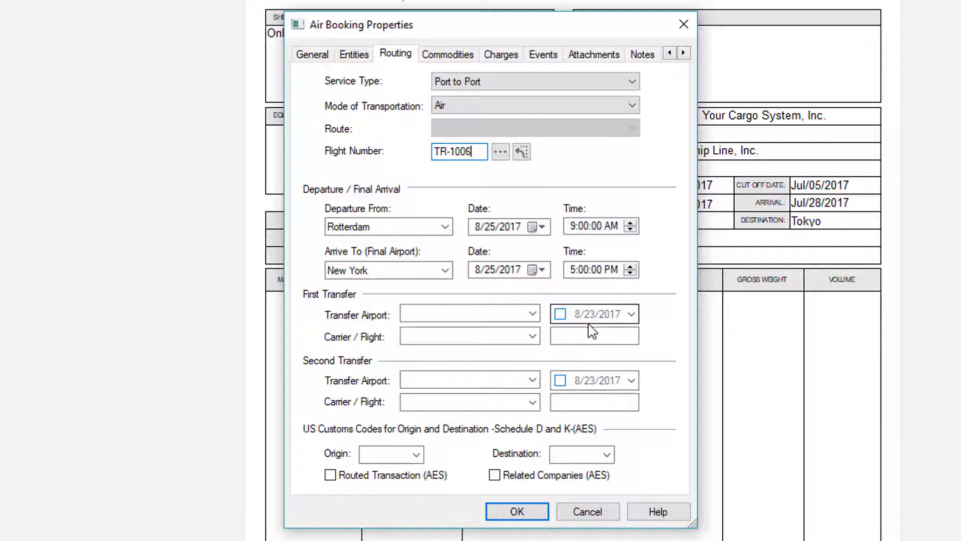
Add a new commodity described as ELECTRONICS with package type Box
left_click(458, 54)
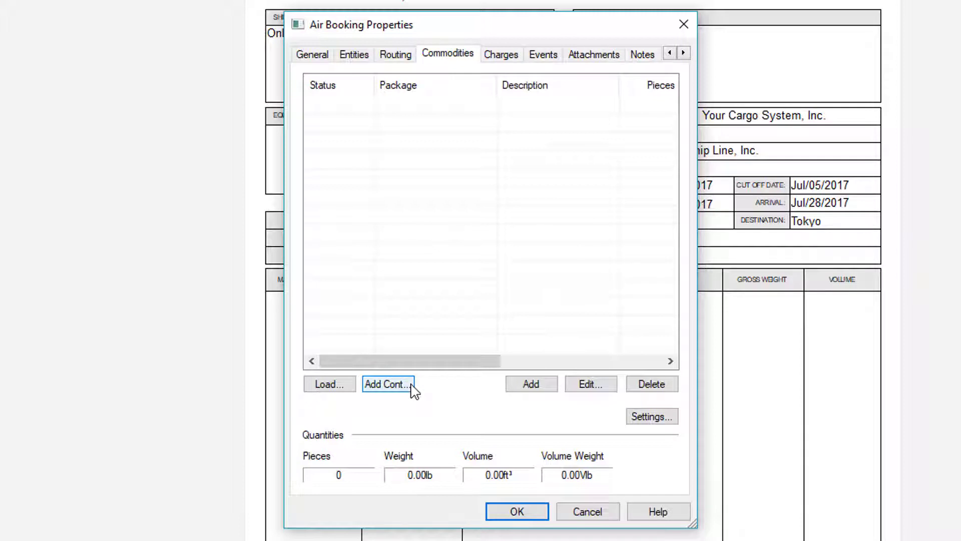
left_click(547, 390)
left_click(563, 393)
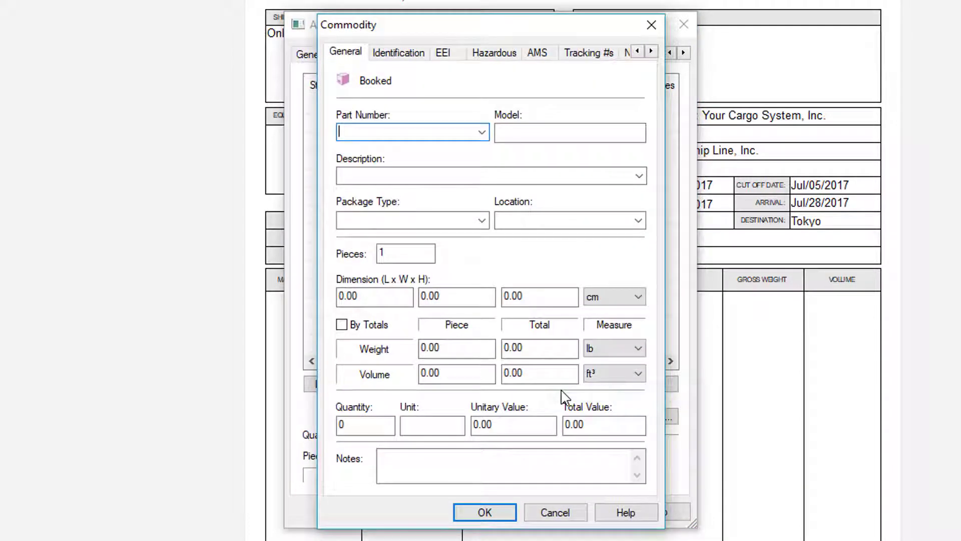
left_click(431, 170)
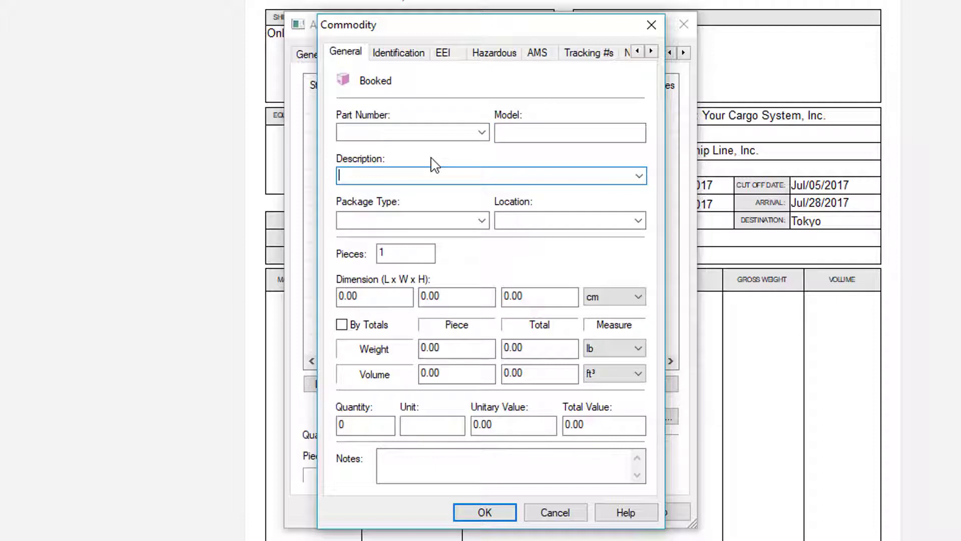
type("ELECTRONICS")
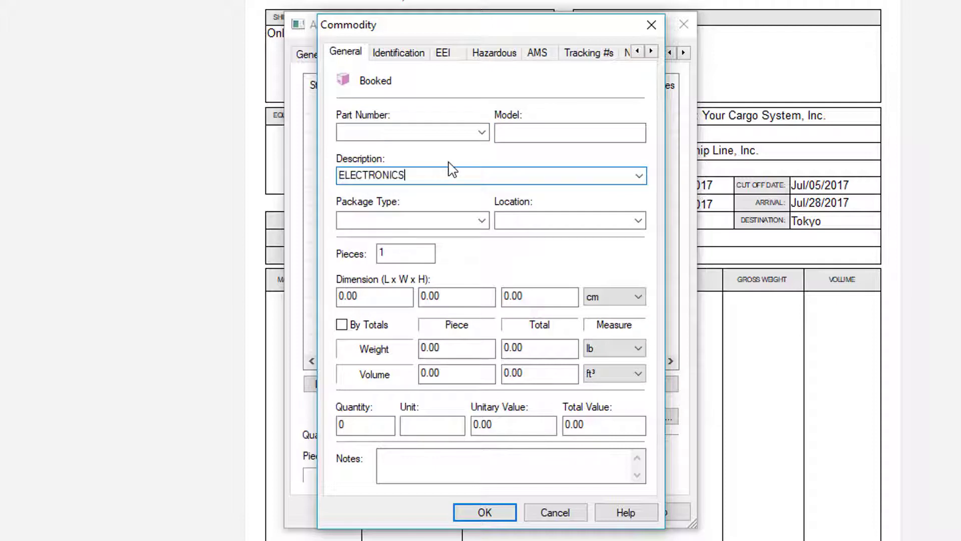
left_click(482, 220)
type("box")
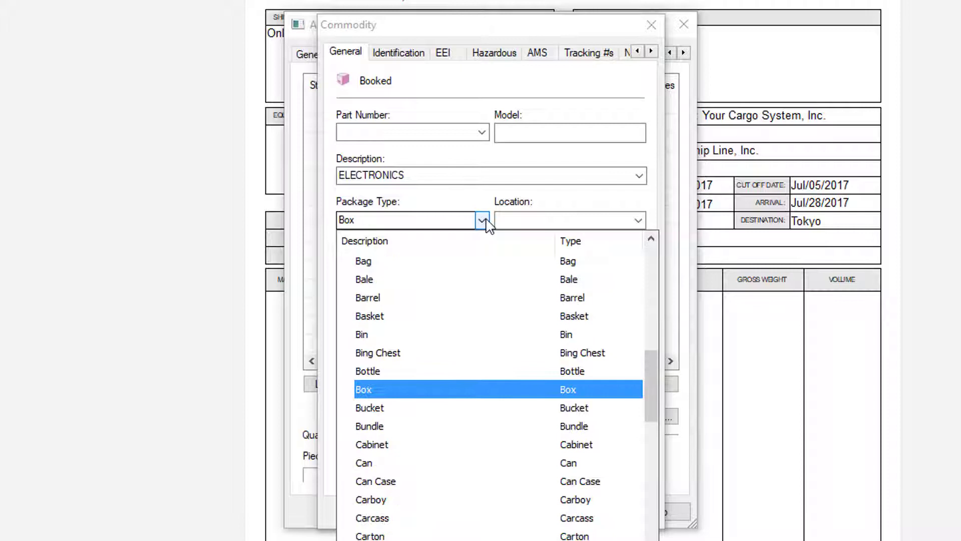
key("Return")
Enter dimensions 2×3×4 and, by totals, a weight of 40 kg
left_click(407, 250)
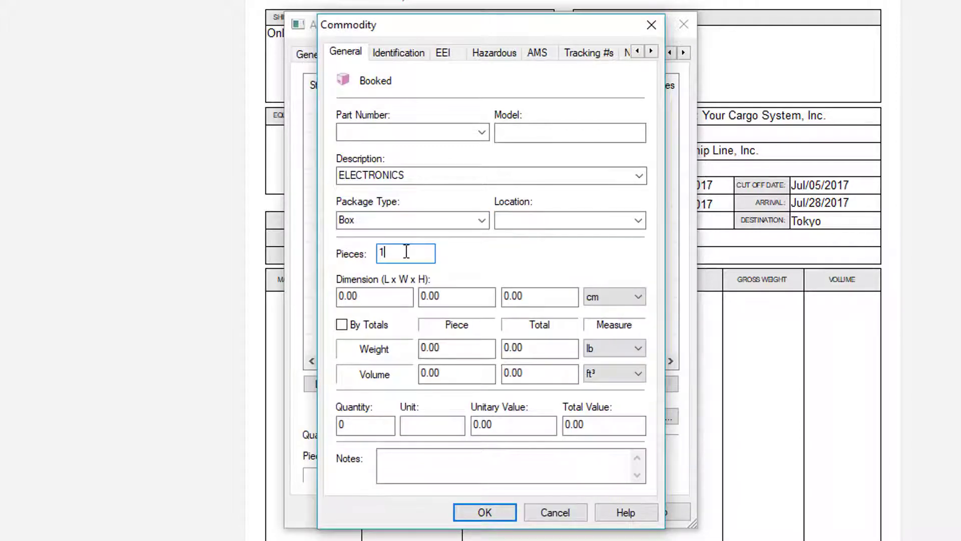
key("Tab")
type("2")
key("Tab")
type("3")
key("Tab")
type("4")
key("Tab")
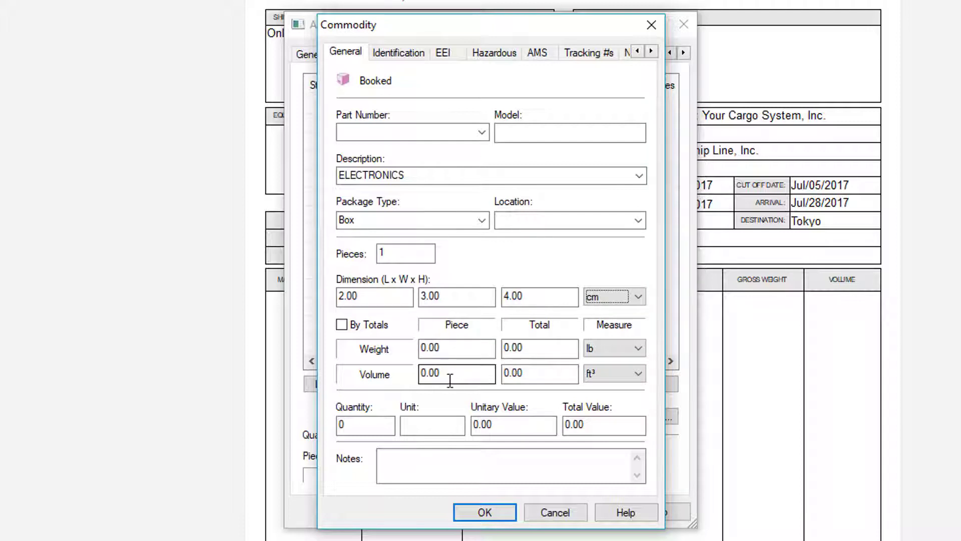
left_click(342, 325)
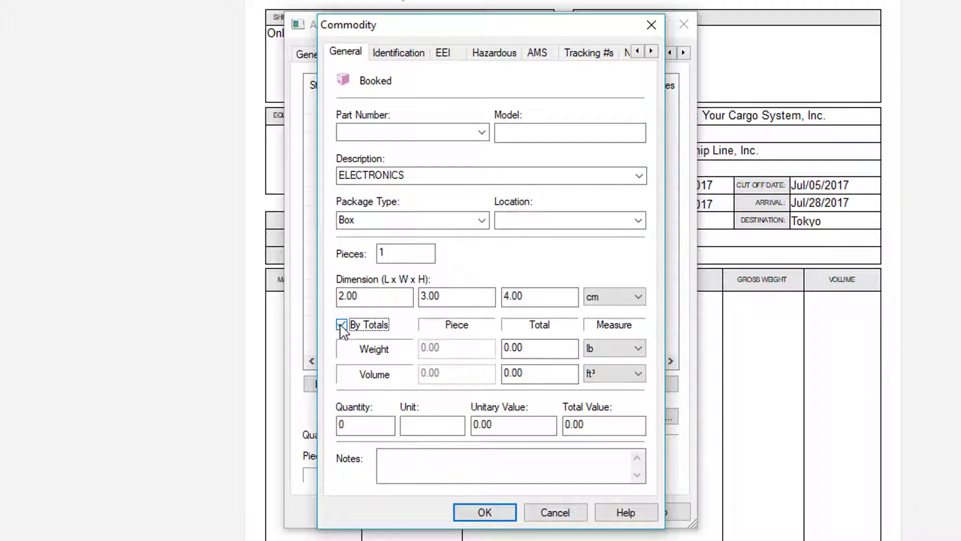
left_click(637, 349)
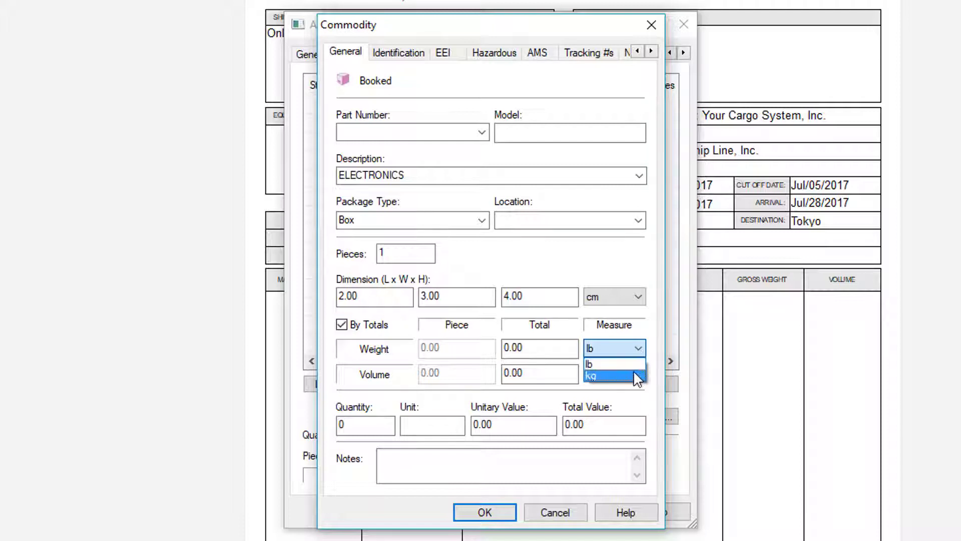
left_click(633, 376)
type("40")
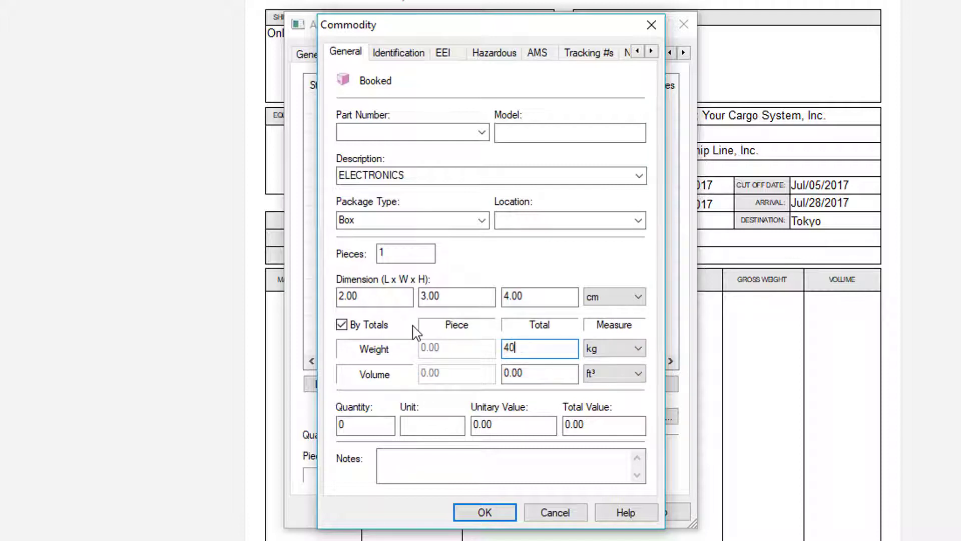
key("Tab")
Enter total value 5000, save the ELECTRONICS commodity, and review the charge types
type("5000")
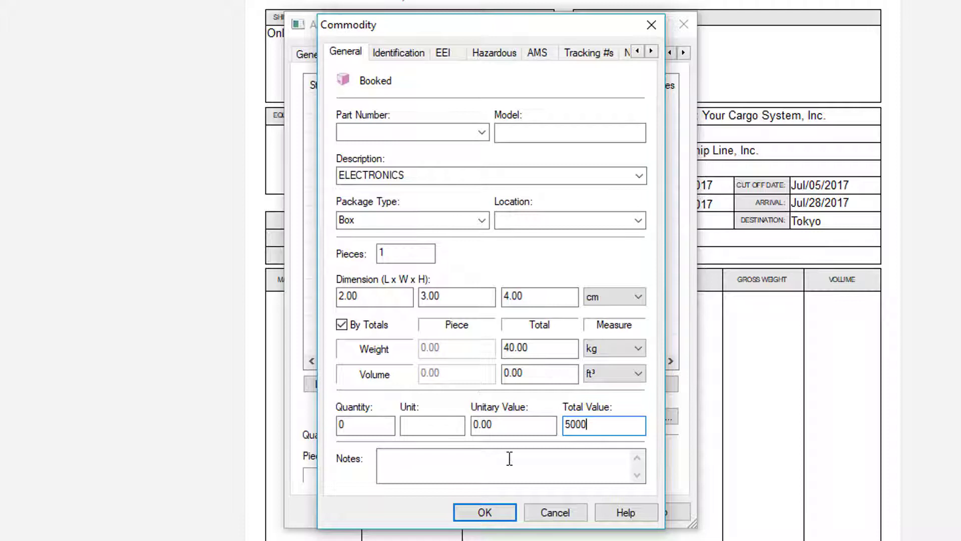
left_click(506, 516)
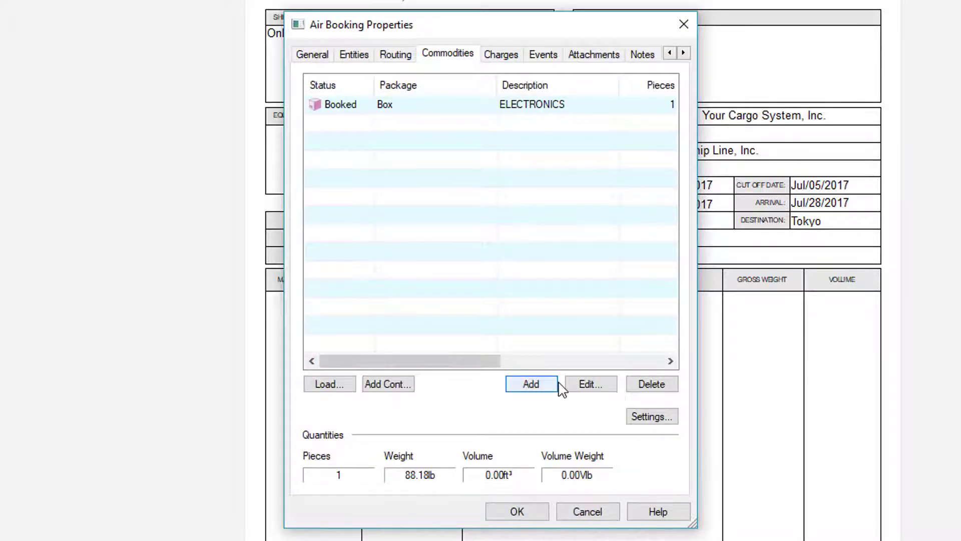
left_click(493, 54)
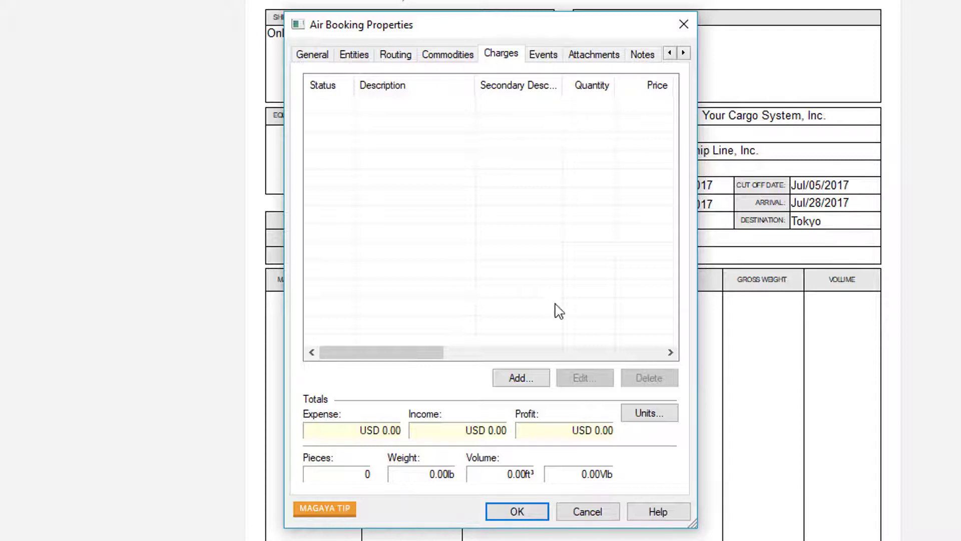
left_click(539, 376)
Check the Events tab by starting and discarding a new event, then view Attachments
left_click(551, 55)
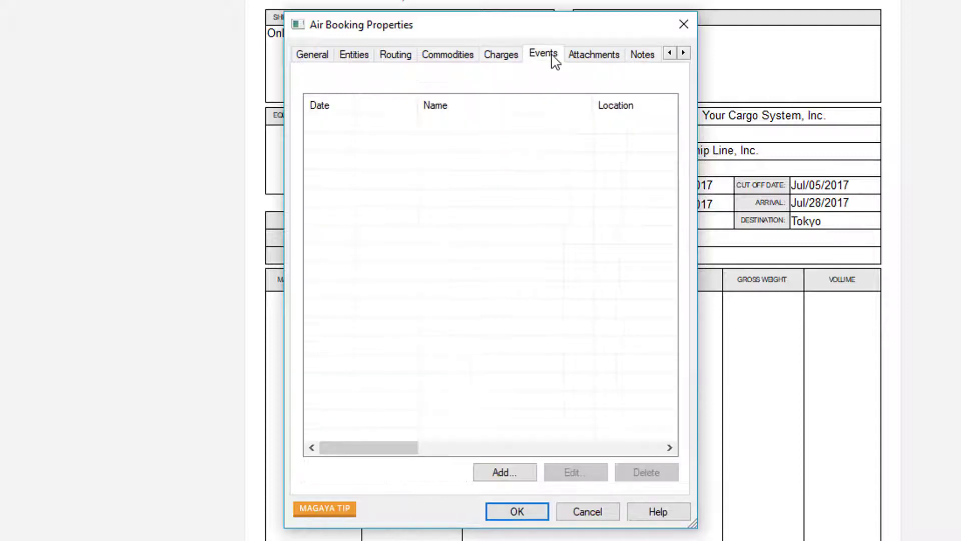
left_click(532, 477)
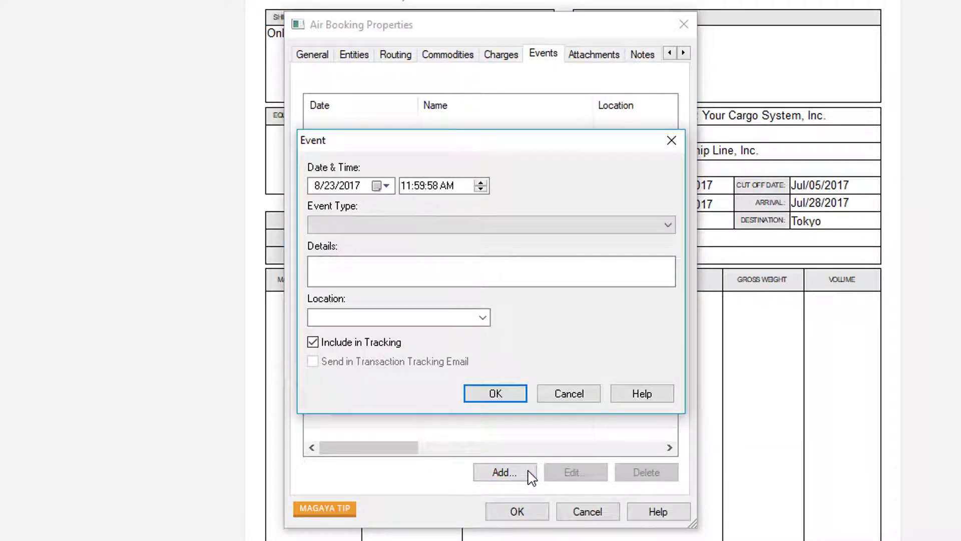
left_click(569, 393)
left_click(594, 54)
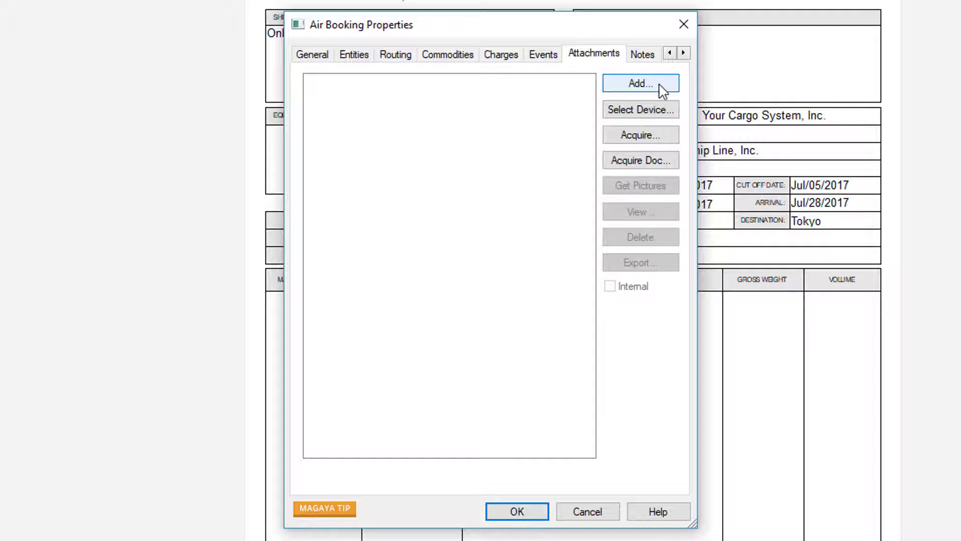
Insert the Booking Clause text into the booking's Notes
left_click(643, 54)
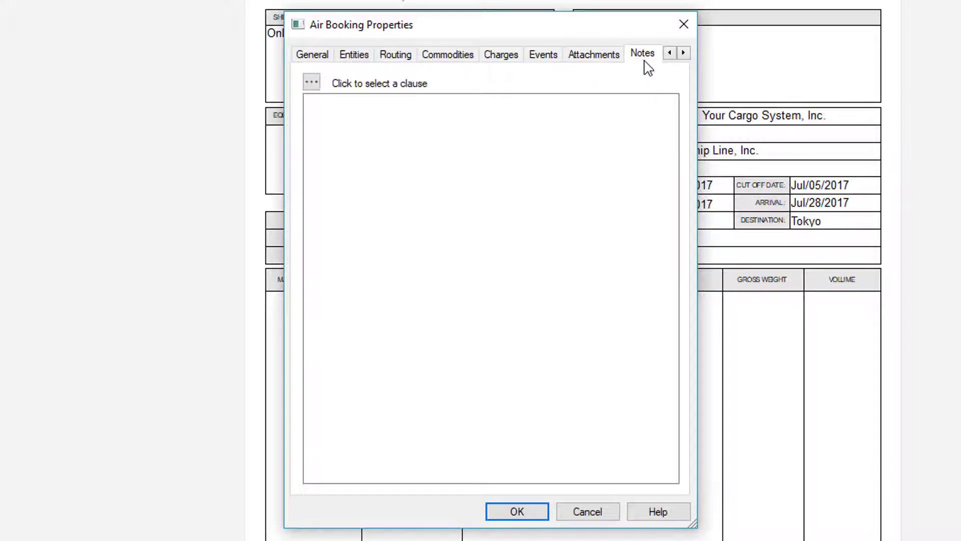
left_click(434, 136)
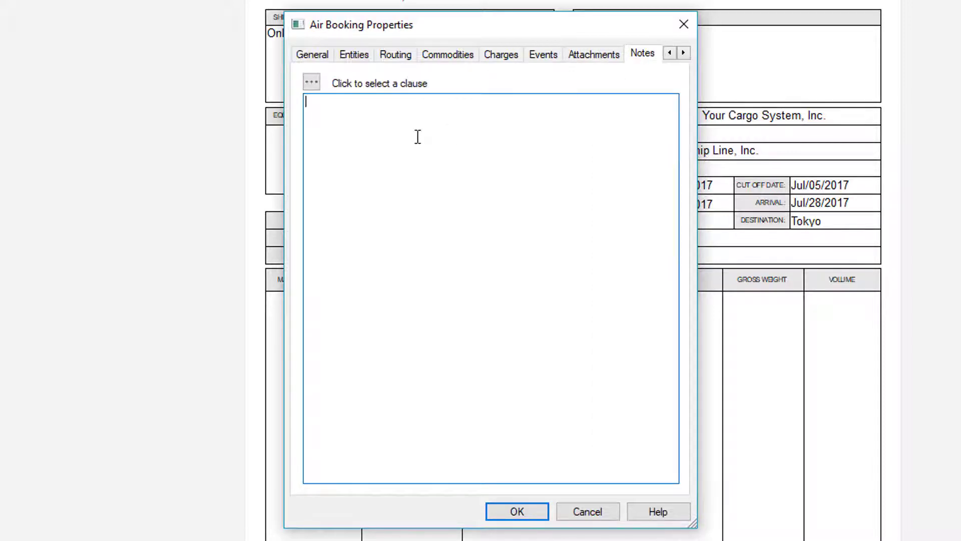
left_click(312, 82)
left_click(546, 276)
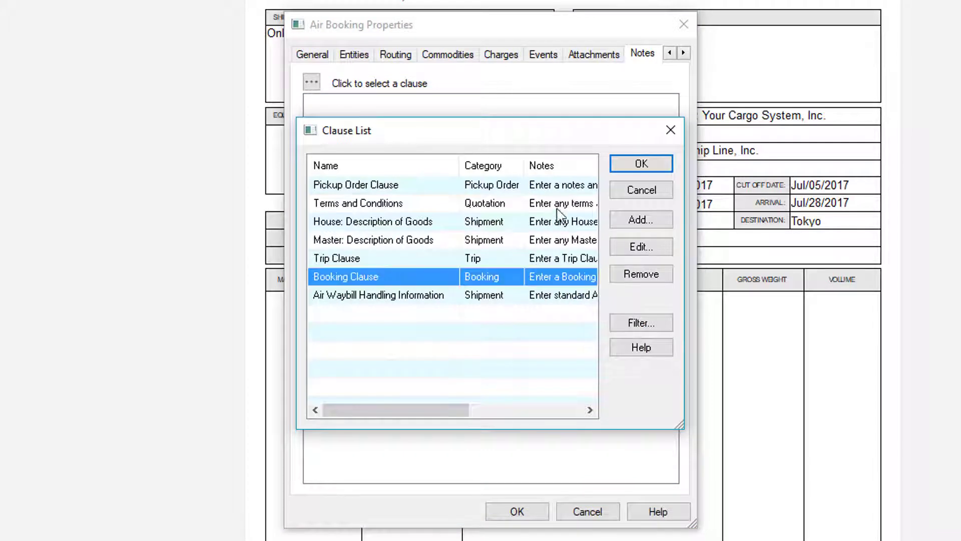
left_click(641, 165)
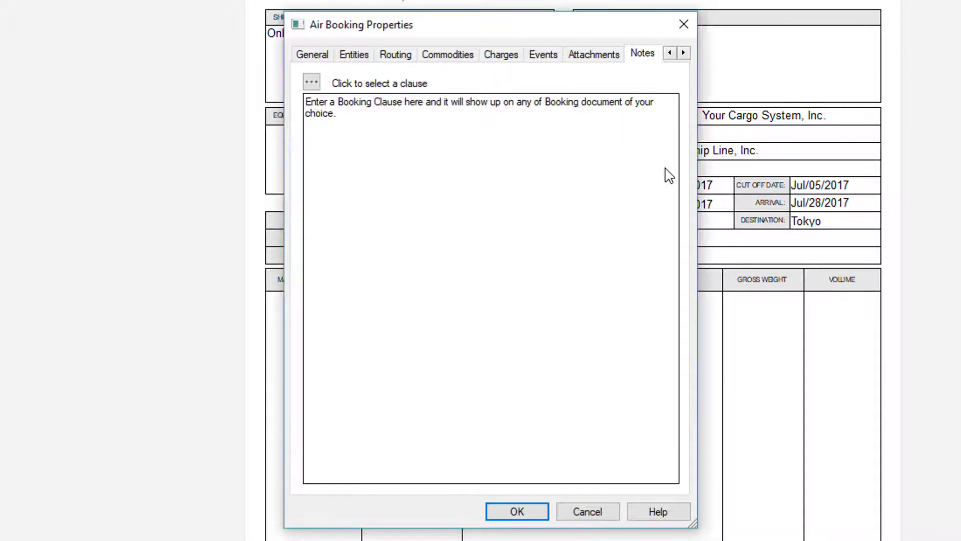
left_click(684, 53)
Review BKG-1011's Internal Notes and Custom sections, then save and close the air booking properties
left_click(684, 53)
left_click(626, 56)
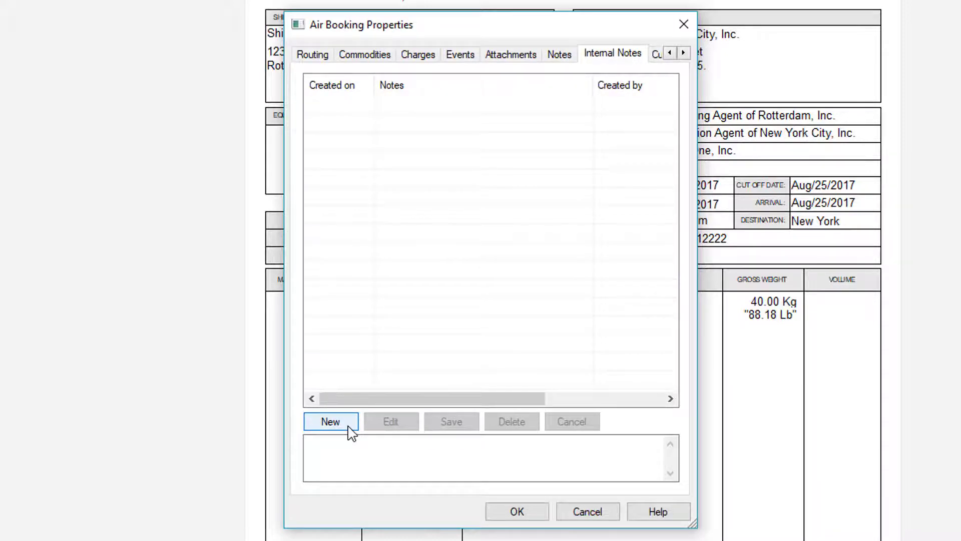
left_click(684, 53)
left_click(640, 57)
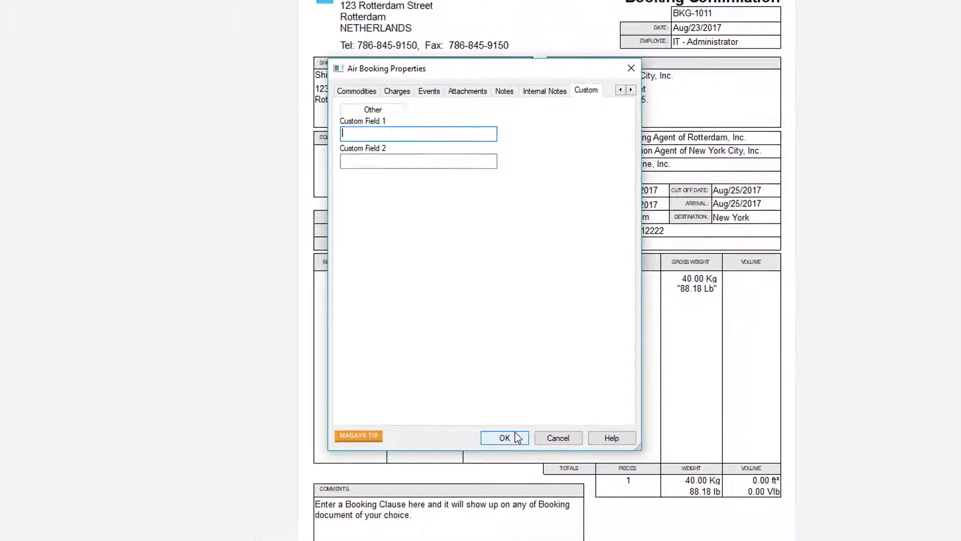
left_click(517, 512)
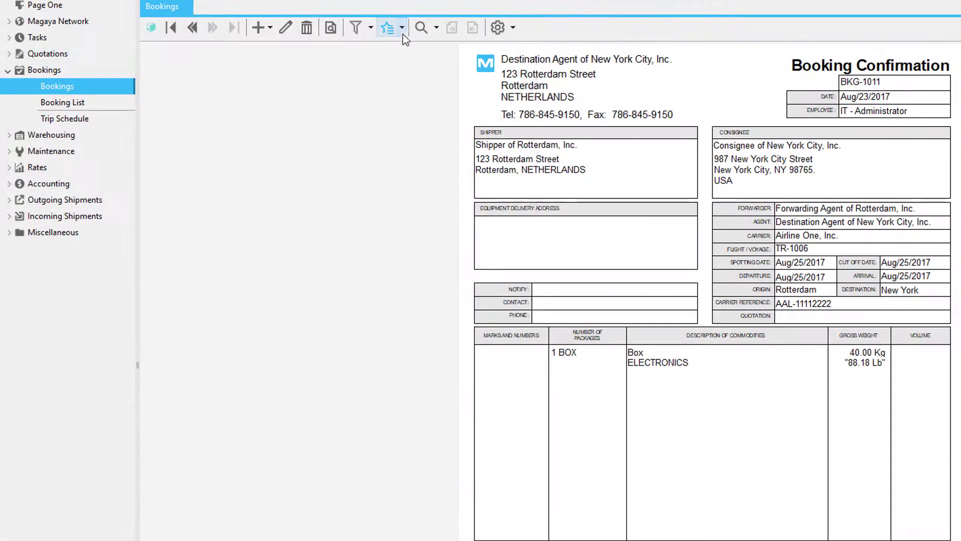
Look over the booking's Actions, Select Template, Print and Email options without applying any
left_click(298, 23)
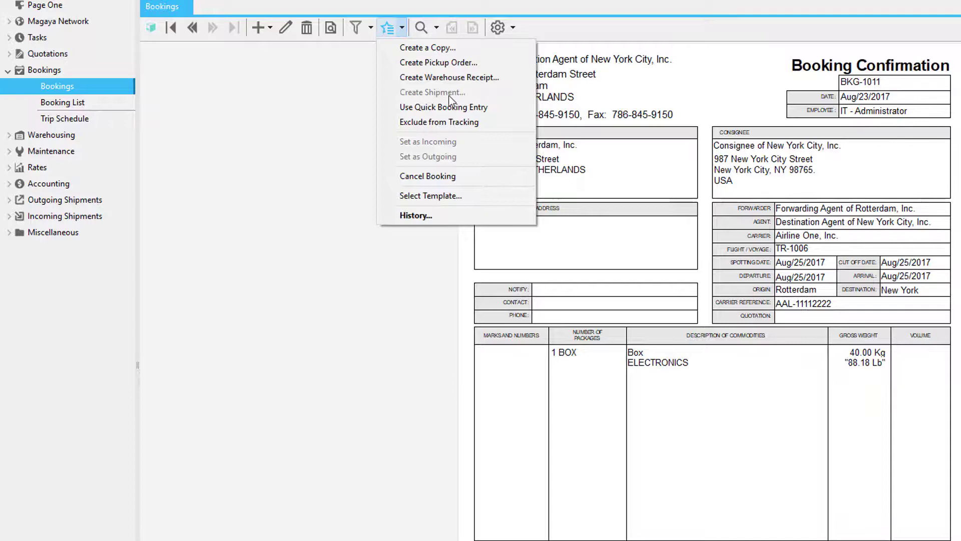
left_click(479, 196)
left_click(674, 452)
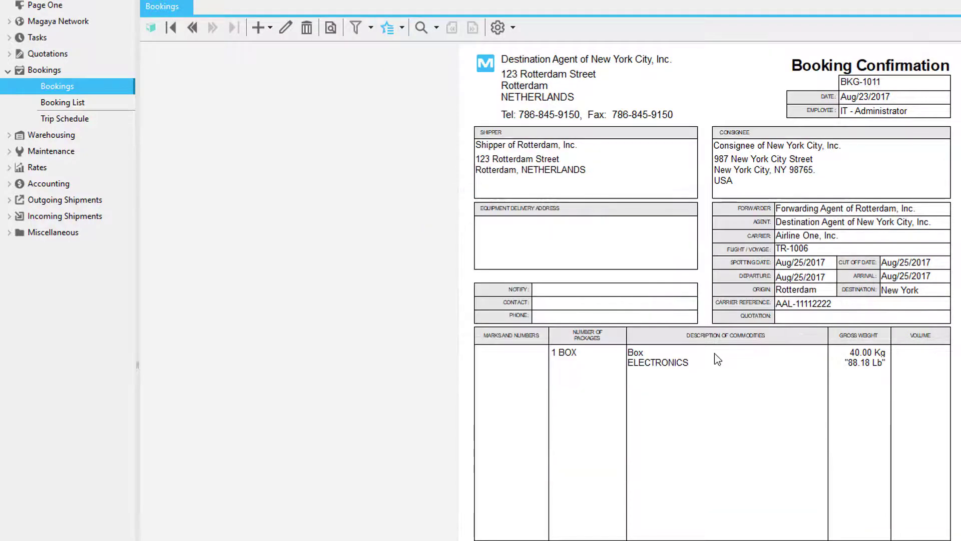
left_click(682, 1)
key("Left")
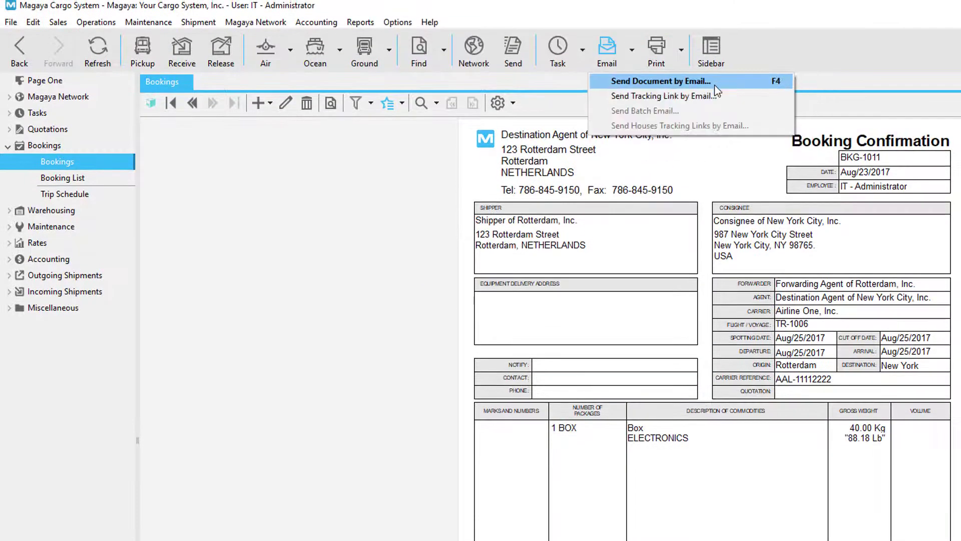
key("Escape")
Open trip TR-1006 from the Trip Schedule and check its Bookings and Commodities tabs
left_click(103, 183)
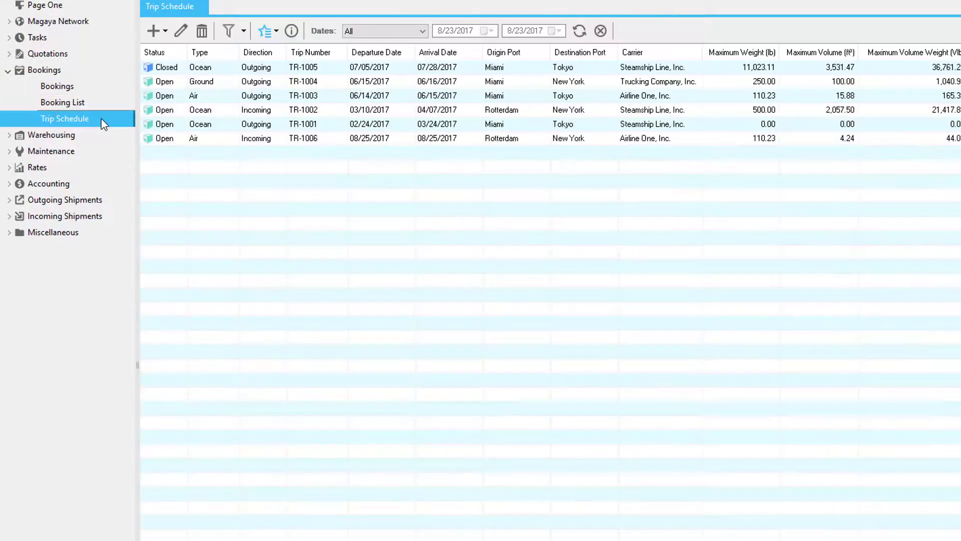
left_click(220, 140)
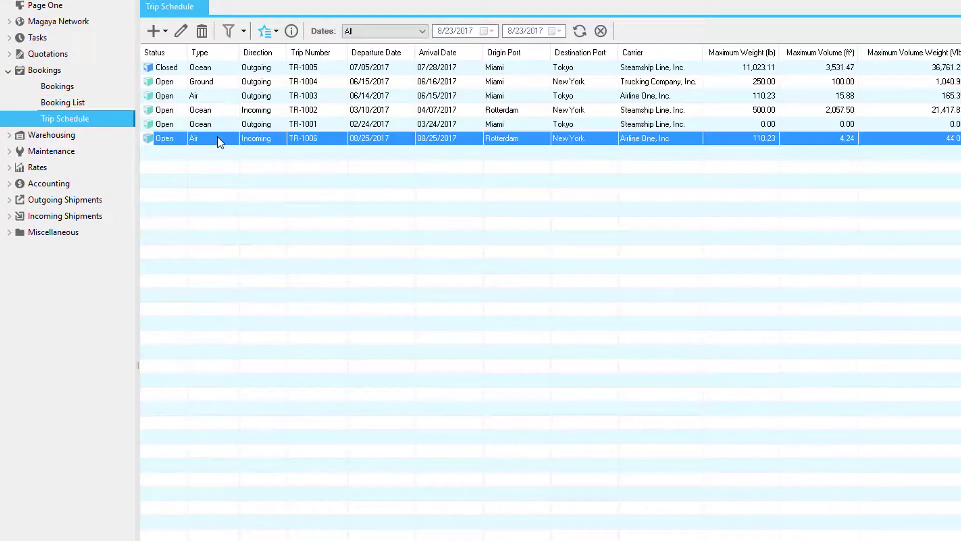
left_click(181, 32)
left_click(652, 166)
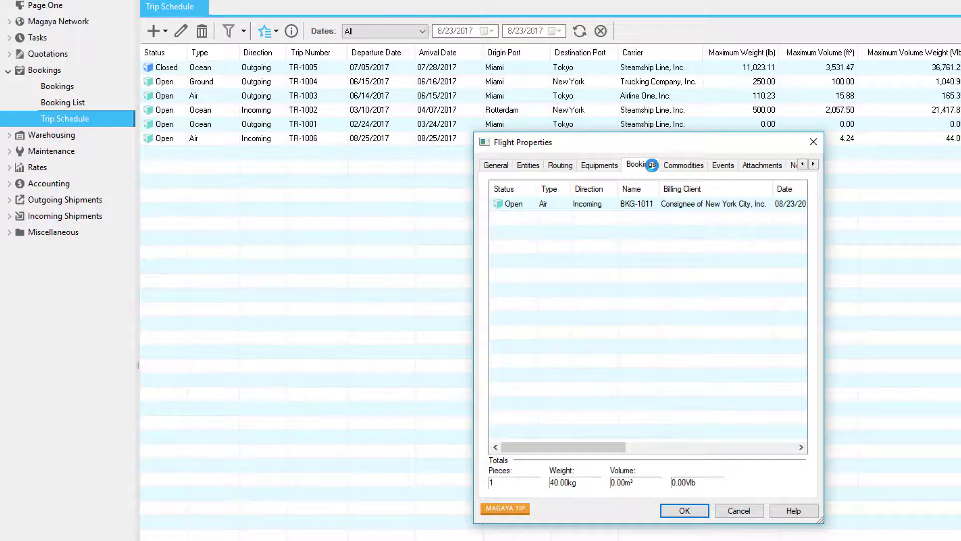
left_click(691, 170)
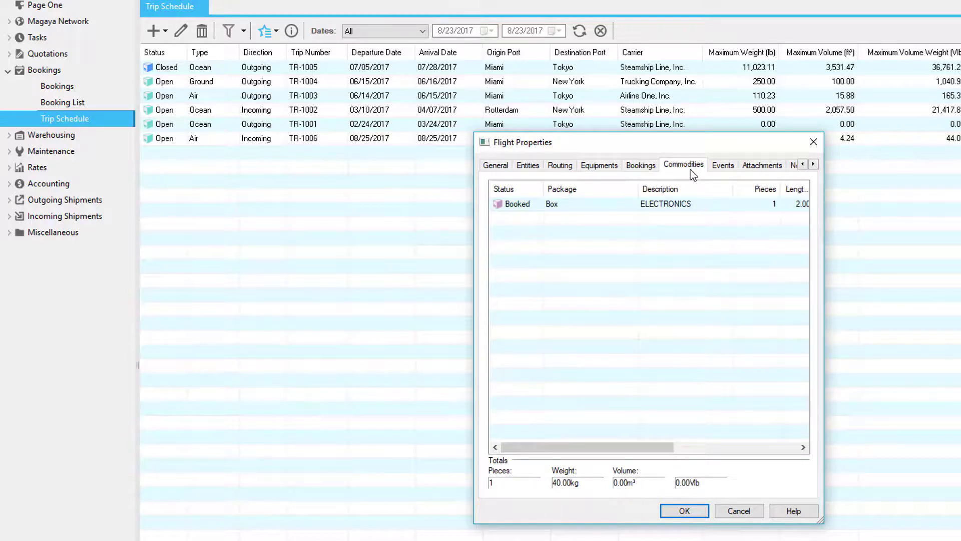
Close the trip properties, reselect TR-1006 and bring up its actions list
key("Escape")
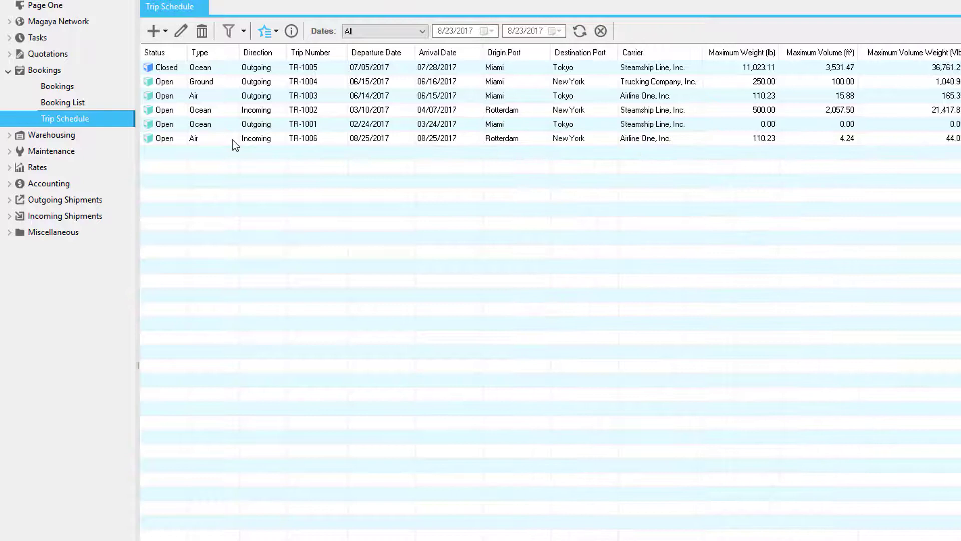
left_click(232, 140)
left_click(277, 25)
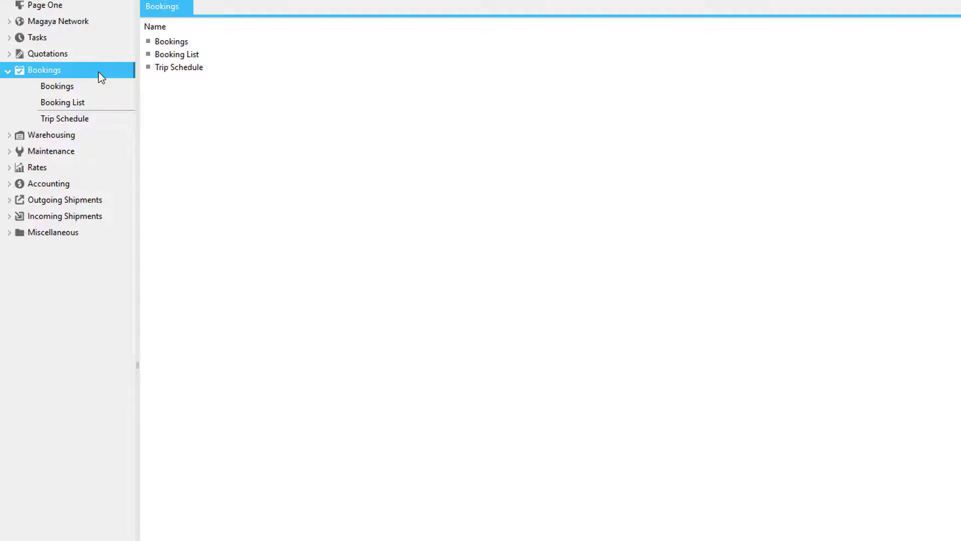
In the Booking List, open BKG-1011 and check its Routing tab flight number TR-1006
left_click(92, 104)
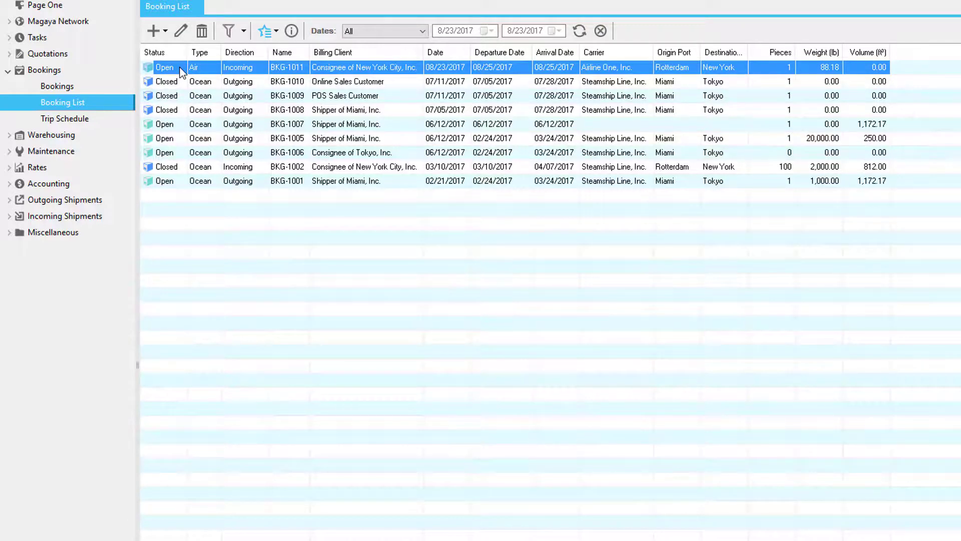
left_click(267, 32)
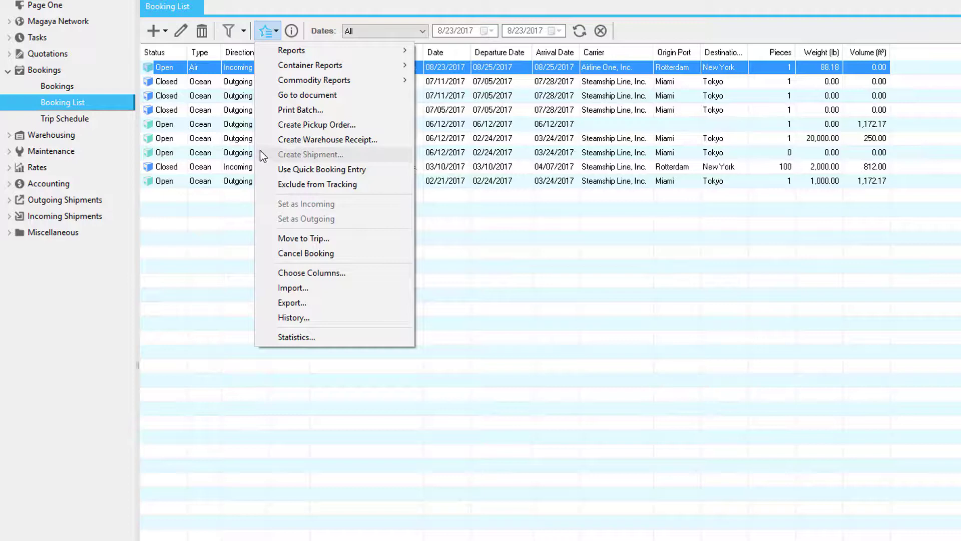
left_click(183, 63)
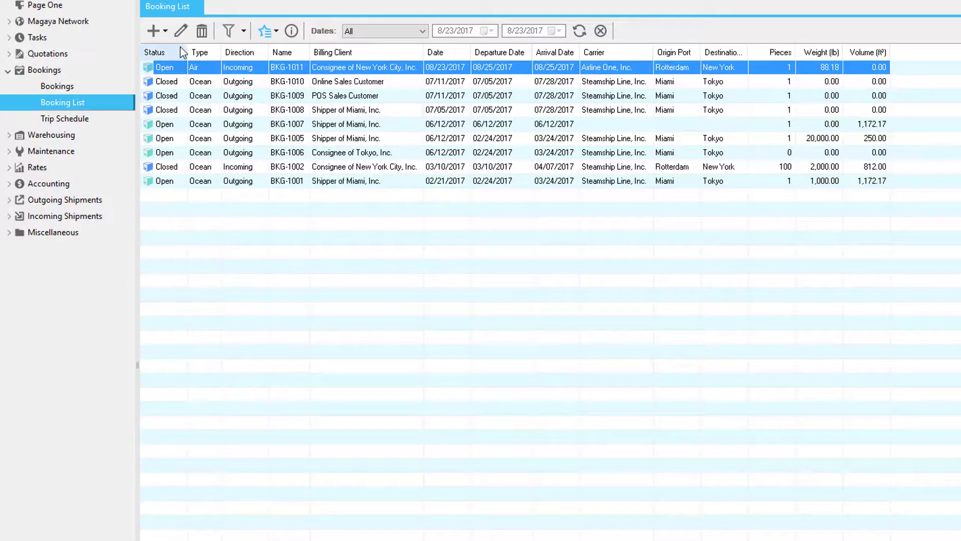
double_click(183, 66)
left_click(575, 160)
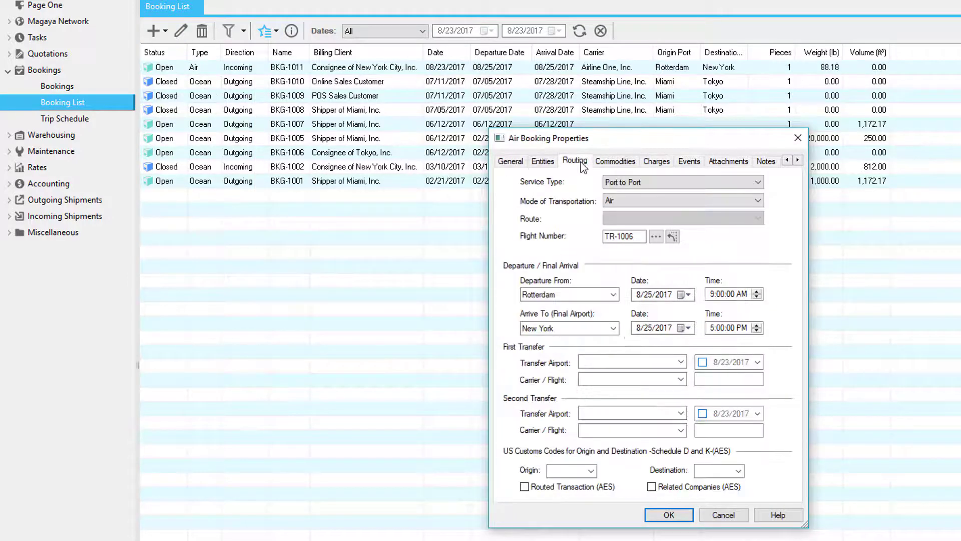
left_click(673, 237)
key("Return")
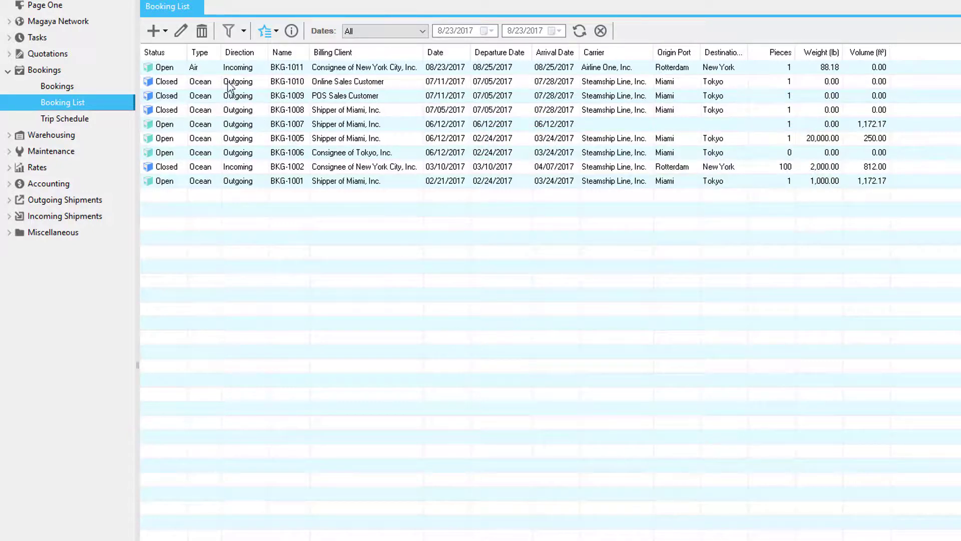
Select BKG-1011 and browse the Reports submenu of its Actions menu
left_click(218, 69)
left_click(265, 31)
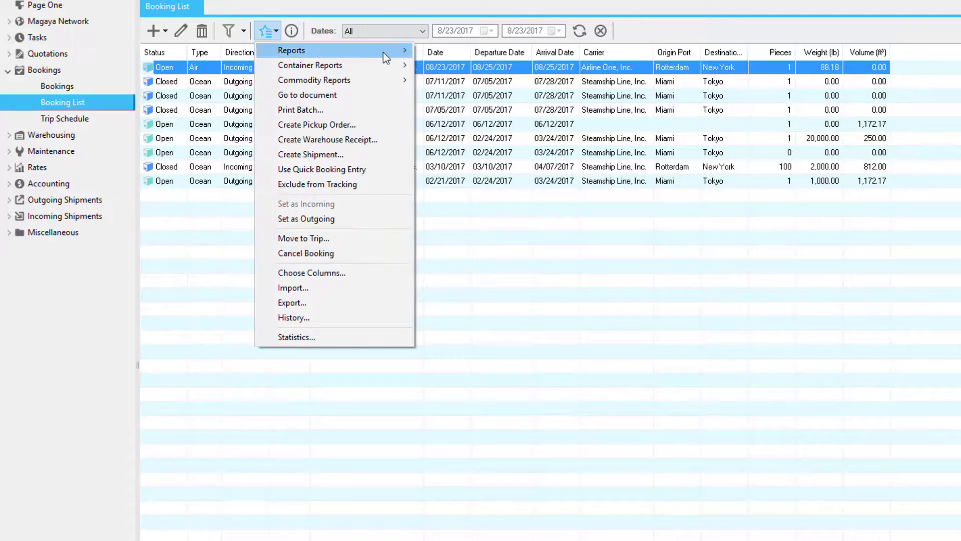
mouse_move(383, 52)
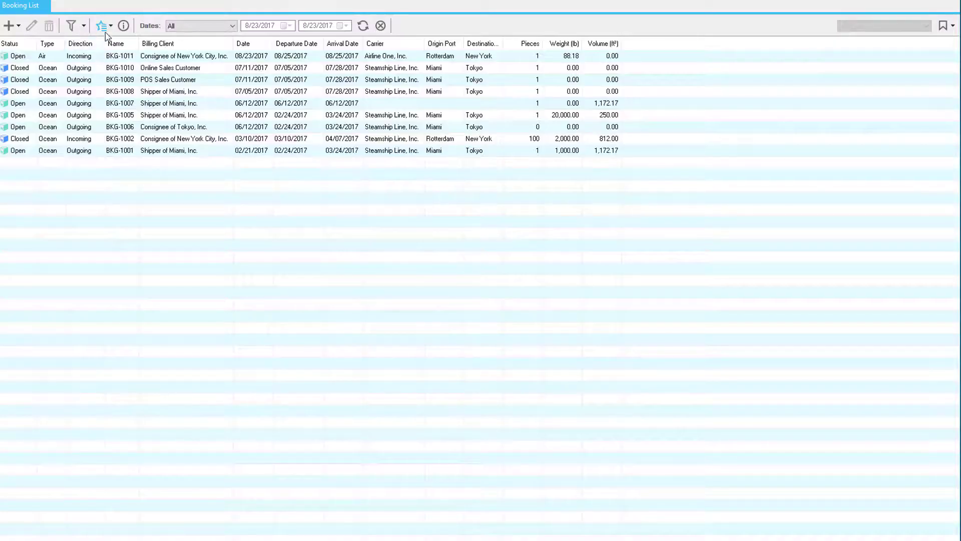
Keep the booking list's date range at All and review the Advanced filter settings
left_click(109, 29)
left_click(230, 26)
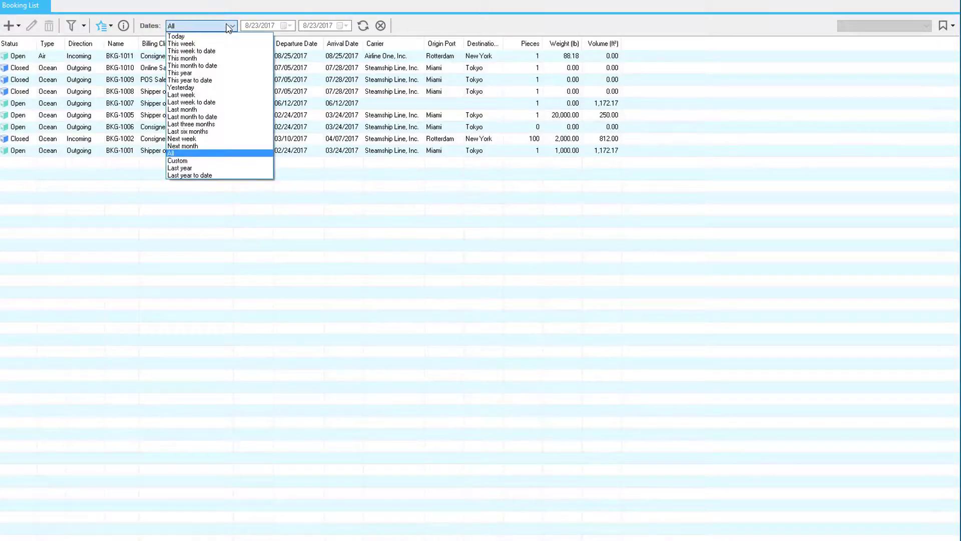
left_click(84, 25)
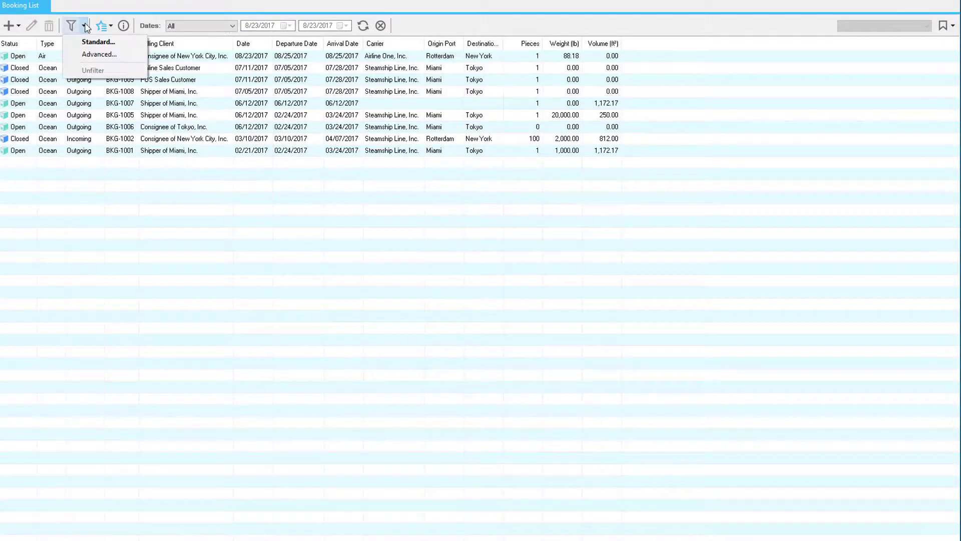
left_click(79, 56)
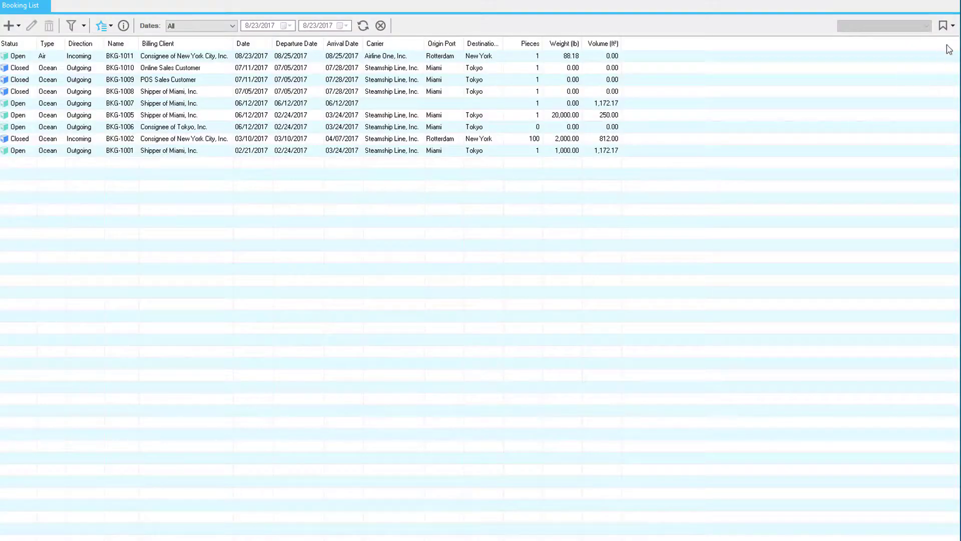
Save the current booking list as the view 'My Booking View' and check the saved views
left_click(953, 25)
left_click(949, 42)
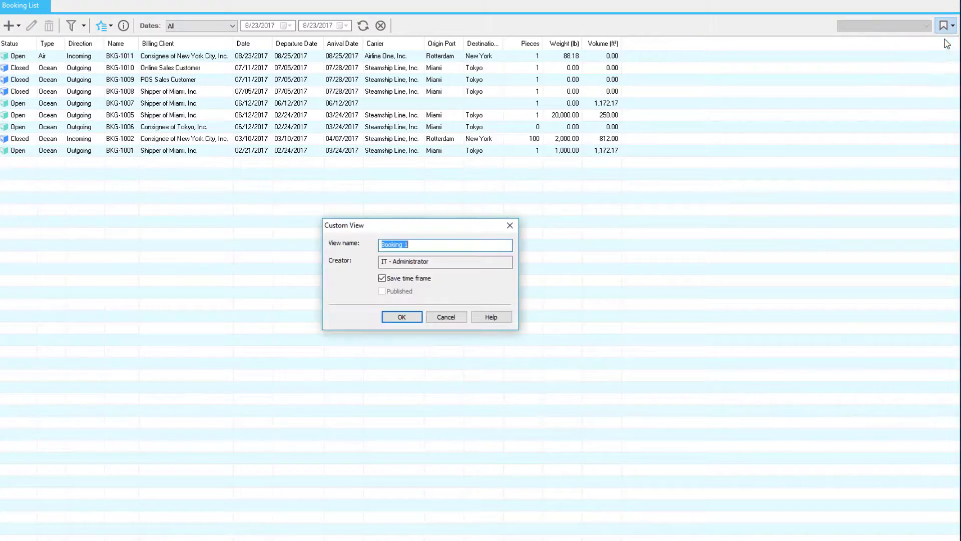
type("My Booking View")
left_click(409, 317)
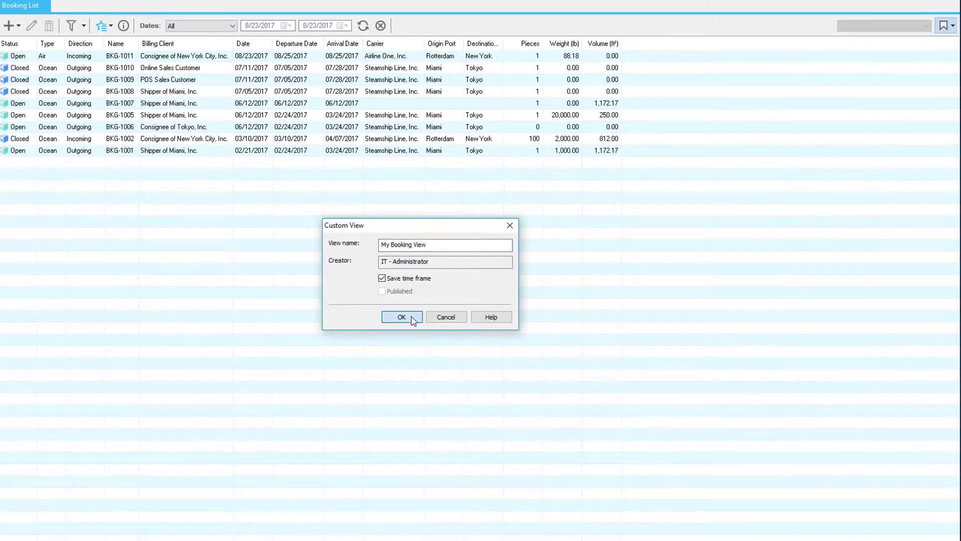
left_click(889, 27)
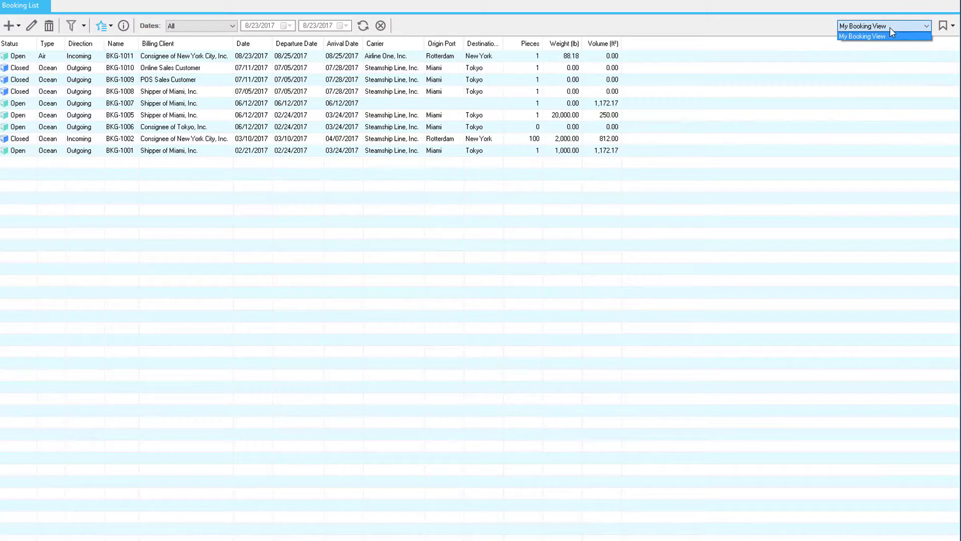